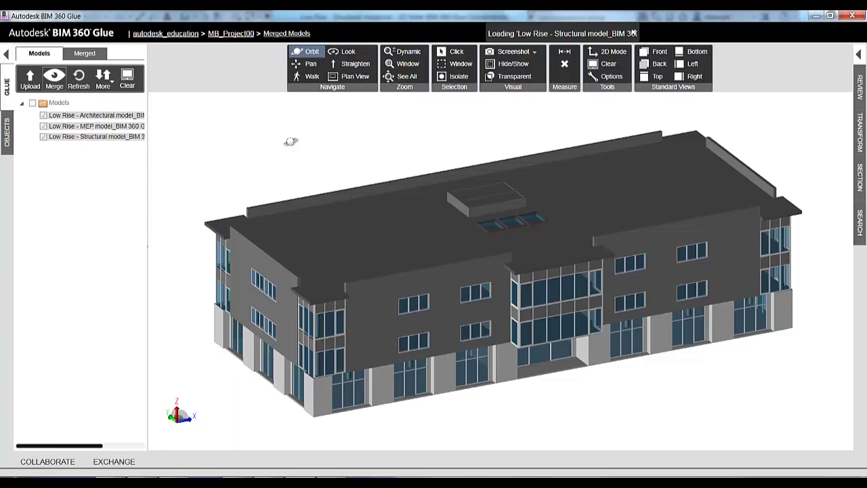
Step: Open the Collaborate panel so the project's records list appears below the Low Rise model
click(47, 464)
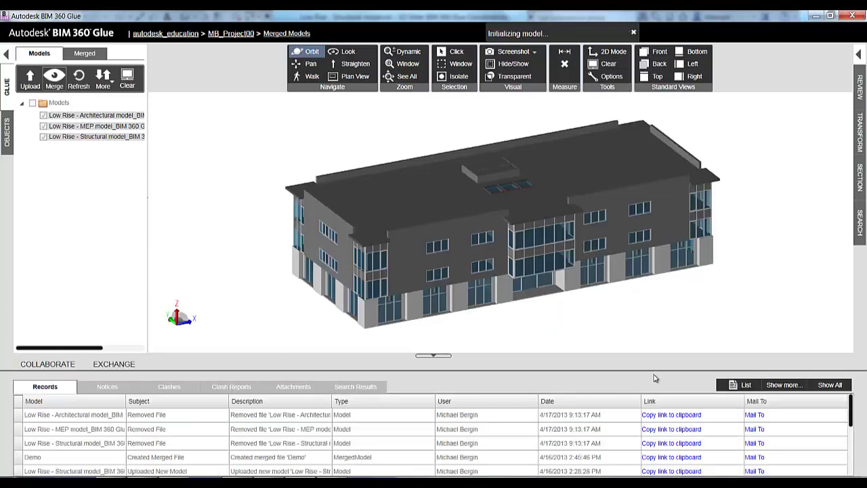
Step: Open the Clashes setup, which lists the three merged models on the Left and Right sides
click(170, 386)
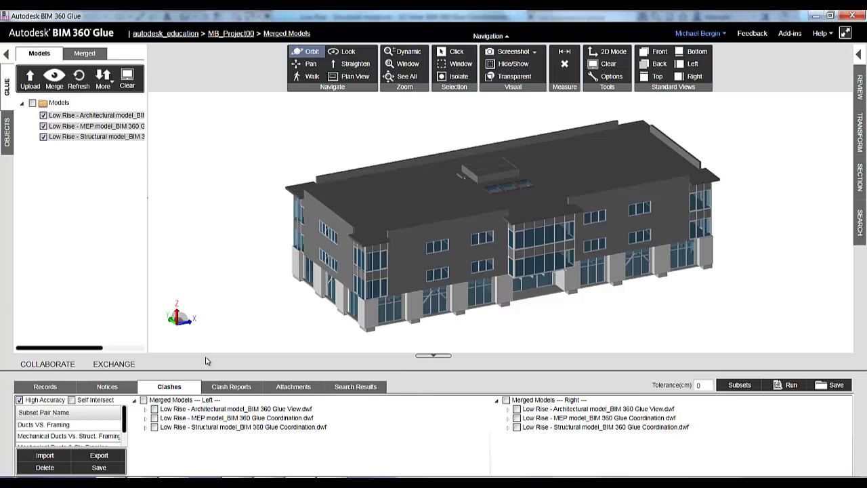
Step: Set the clash test to compare the MEP model's Ducts (31) against the Structural model's Structural Framing (432)
click(144, 419)
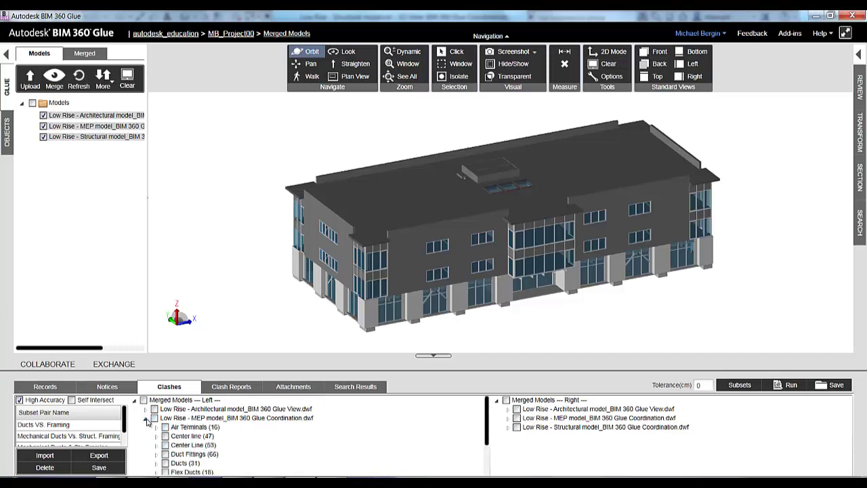
click(508, 429)
scroll(542, 447, down, 3)
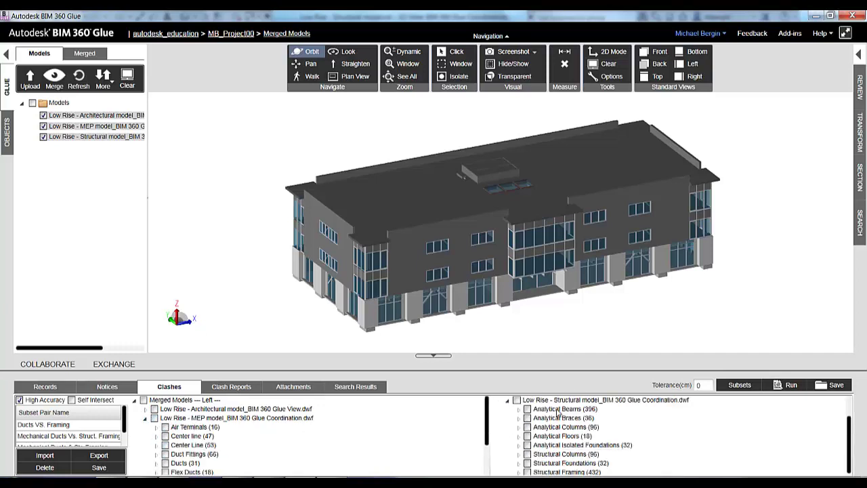
click(527, 469)
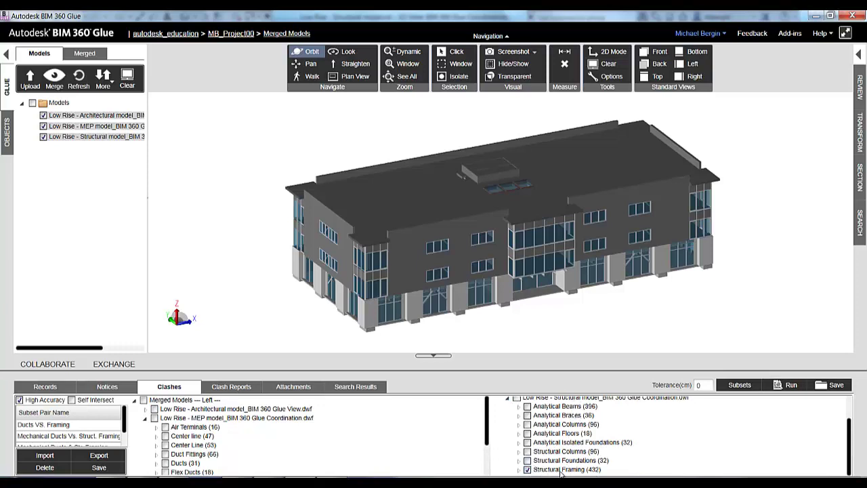
scroll(214, 454, down, 1)
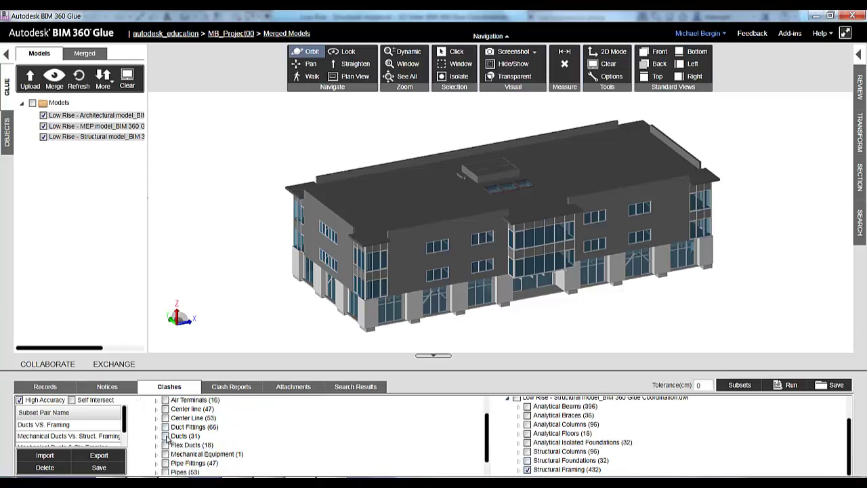
click(166, 437)
Step: Save the Ducts vs Structural Framing selection as a subset pair named 'Framing VS Ducts'
click(99, 467)
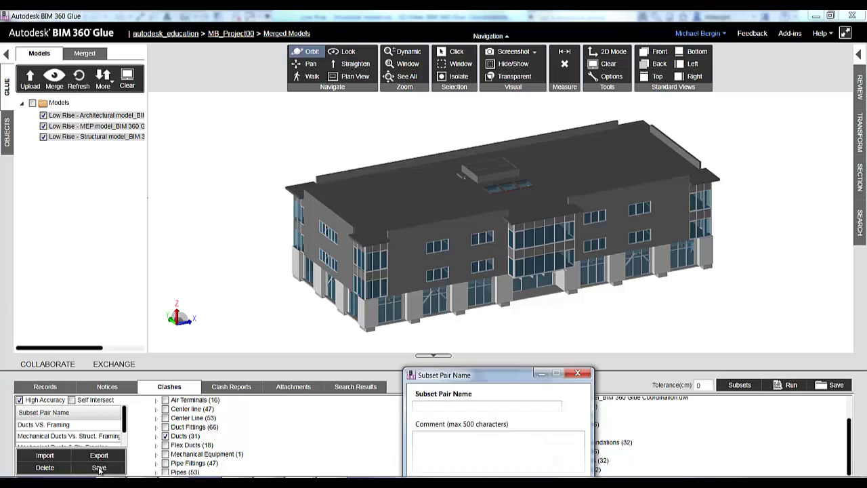
click(169, 264)
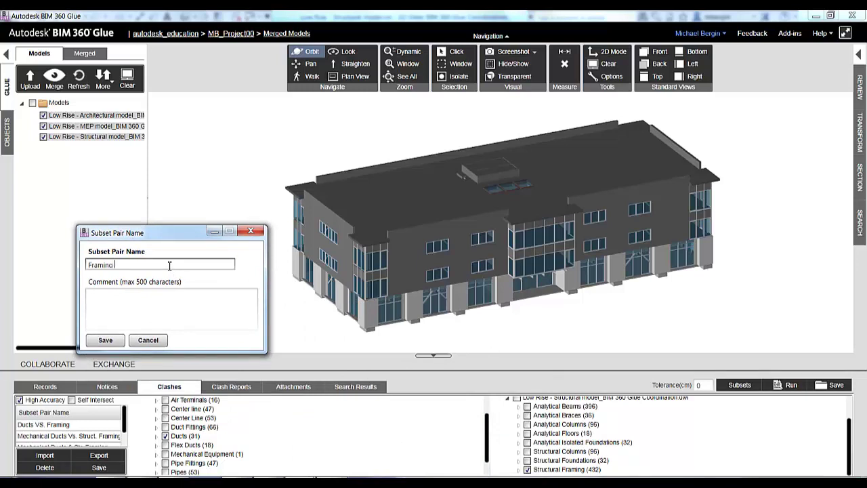
text(Framing VS Ducts)
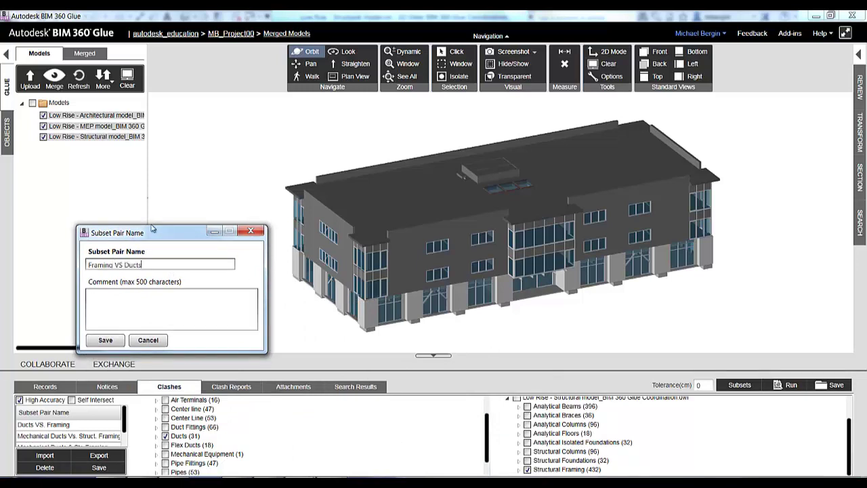
drag(136, 233, 121, 208)
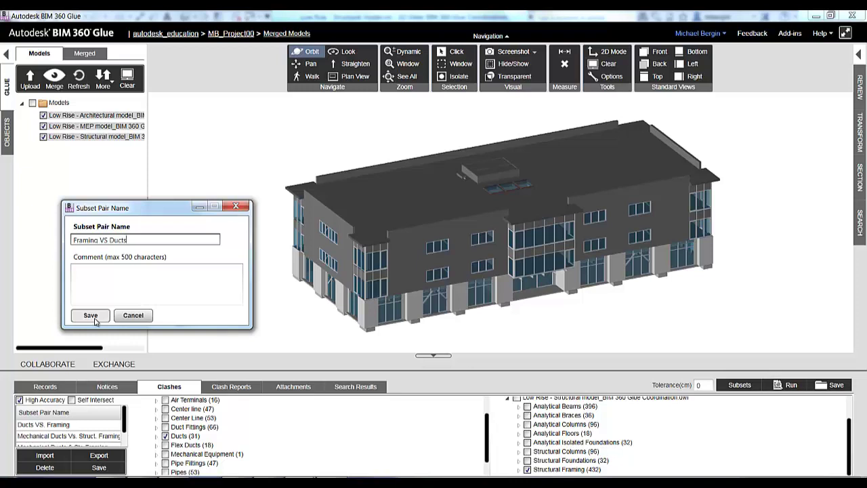
click(91, 315)
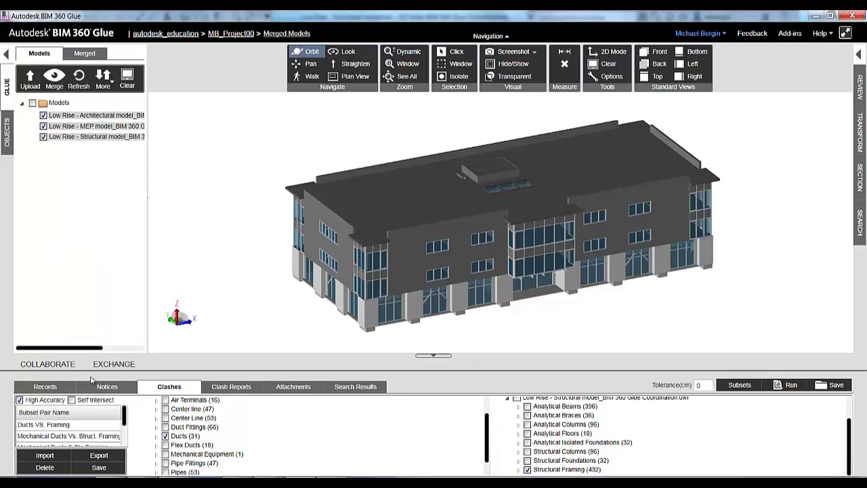
Step: Run the clash test and show its 25 MEP-vs-Structural clashes in the Matrix view
click(791, 385)
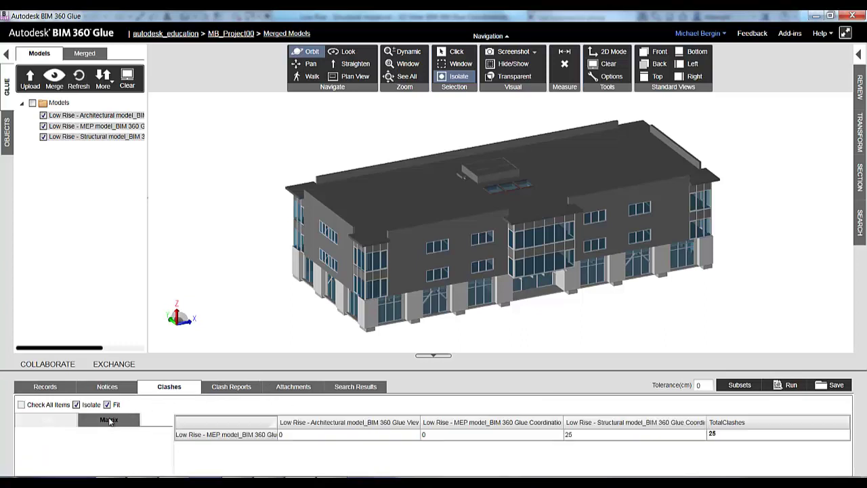
click(108, 419)
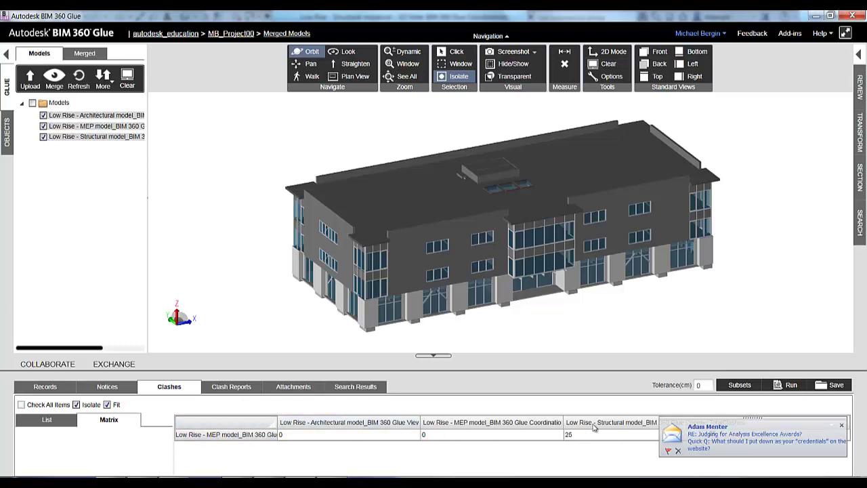
Step: Sort the clash list by Magnitude(cm), then isolate clash 17 (22.9108 cm), a duct crossing a W24X84 beam
click(46, 420)
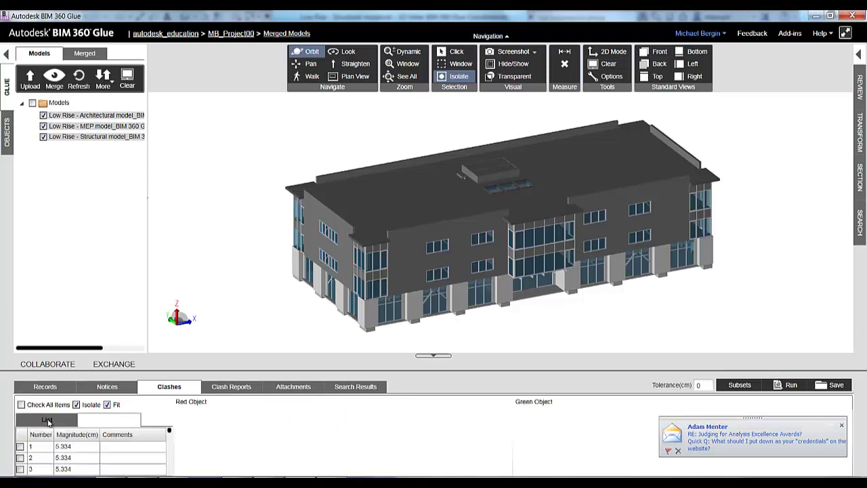
scroll(64, 450, down, 1)
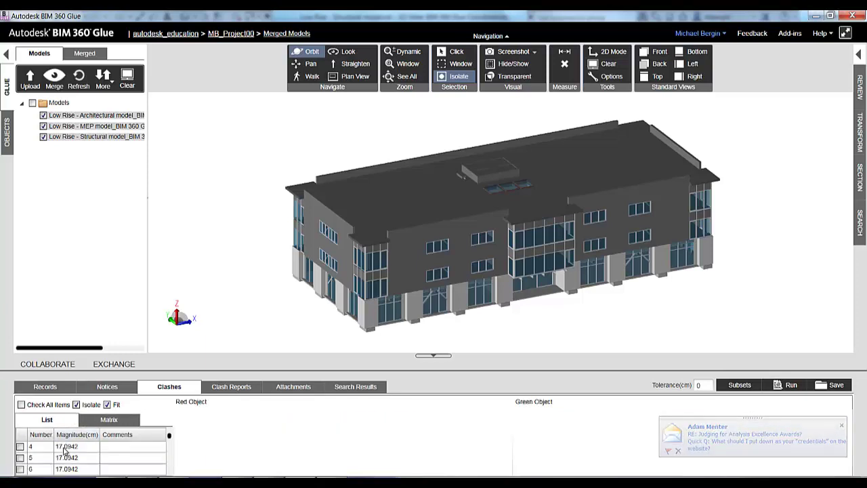
scroll(64, 452, down, 4)
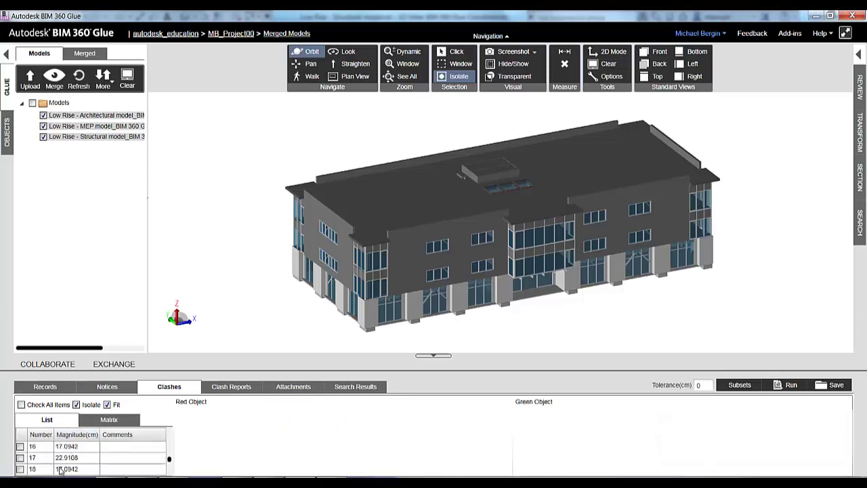
click(84, 435)
scroll(76, 457, down, 3)
click(68, 469)
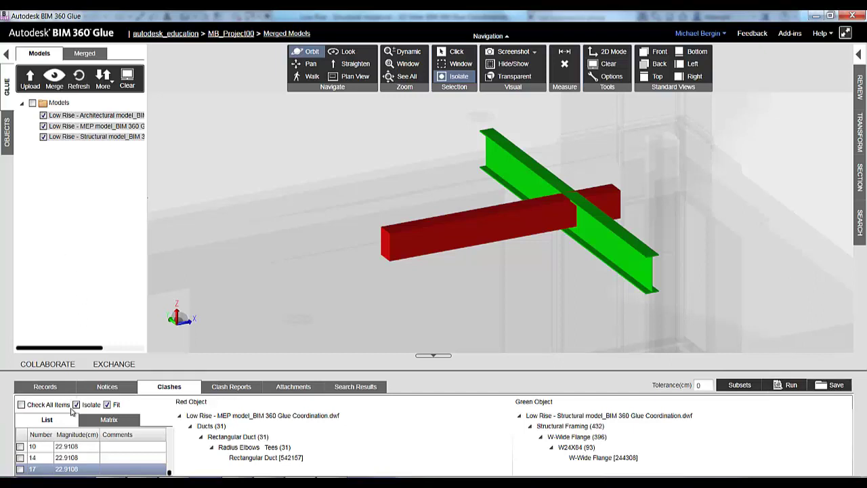
Step: Go to clash 1 at the top of the list, then select every clash with Ctrl+A
scroll(36, 469, up, 10)
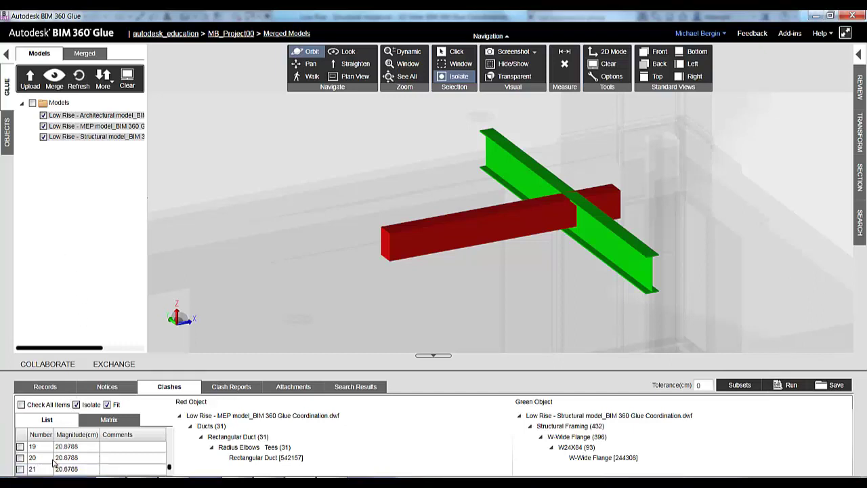
click(40, 450)
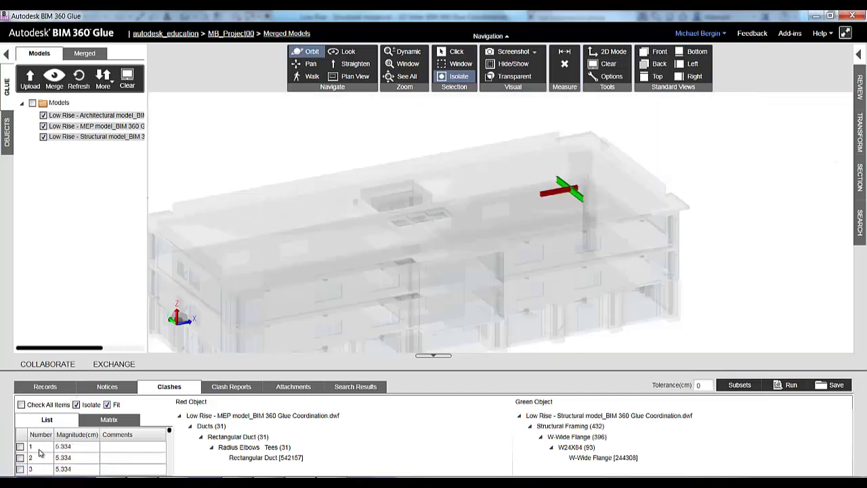
key(ctrl+a)
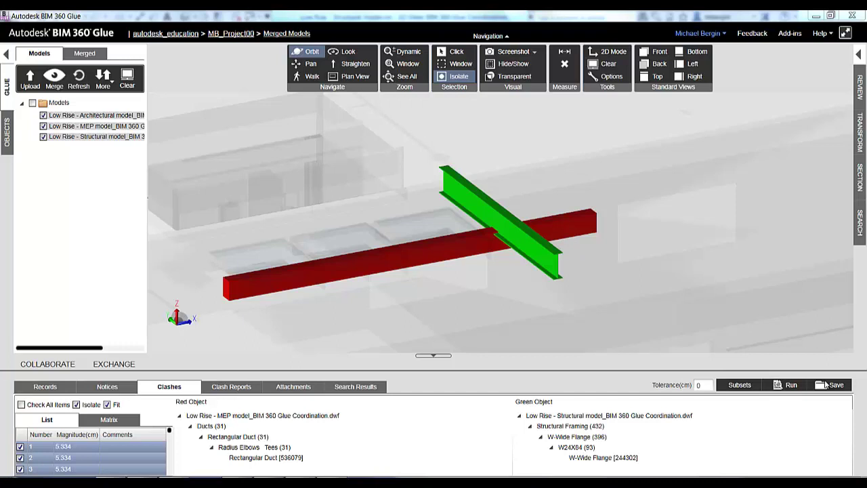
Step: Save the selected clashes as the 'Clash Set' report in the Clash Reports folder
click(825, 385)
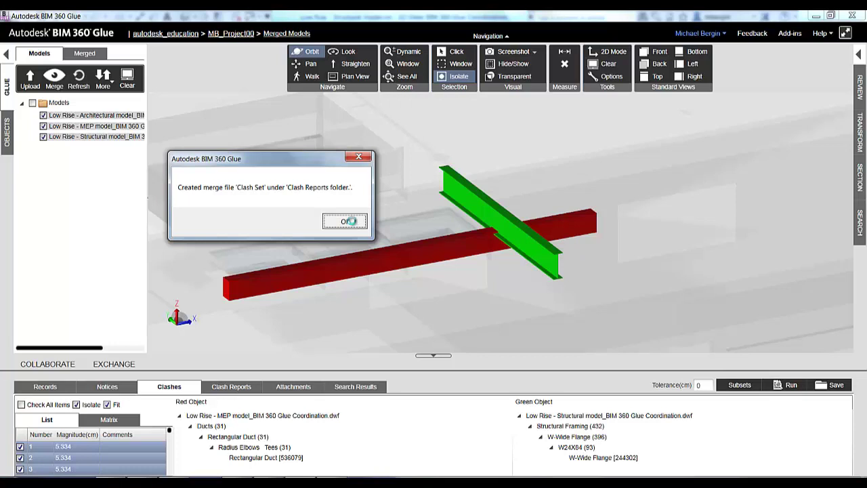
click(350, 222)
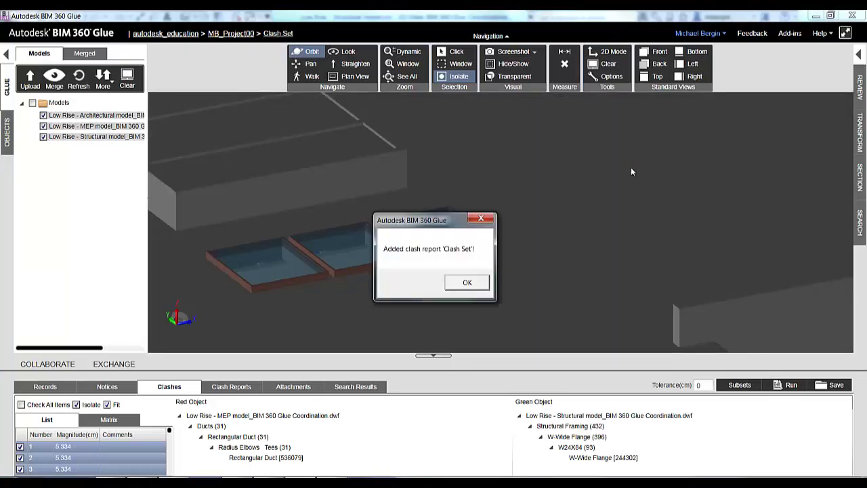
Step: Dismiss the report confirmation and re-center the whole building in the view
click(482, 282)
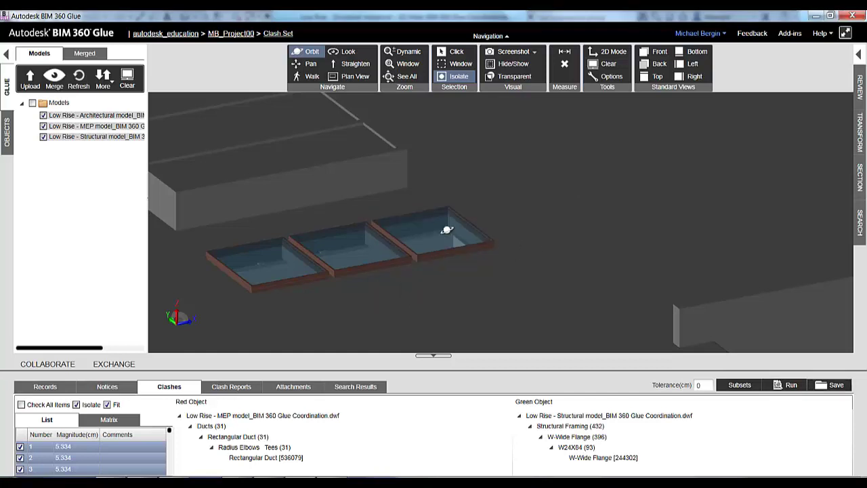
middle_drag(499, 222, 526, 215)
scroll(527, 216, down, 10)
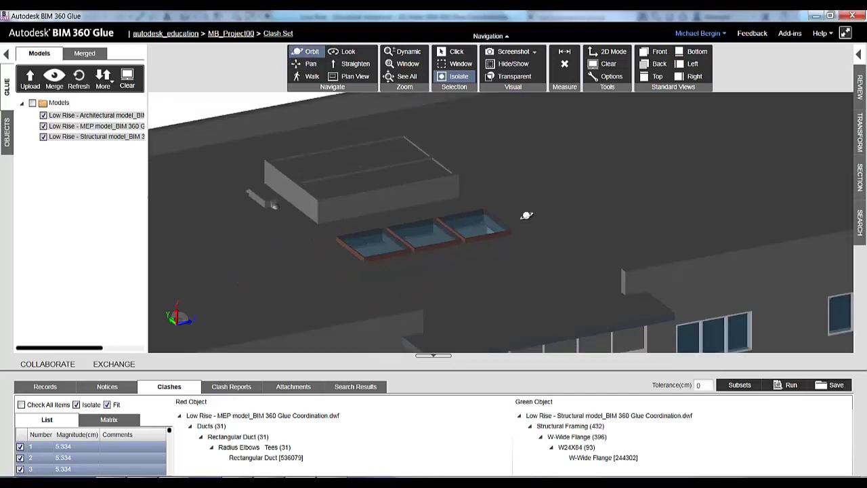
middle_drag(494, 192, 439, 162)
scroll(507, 207, up, 1)
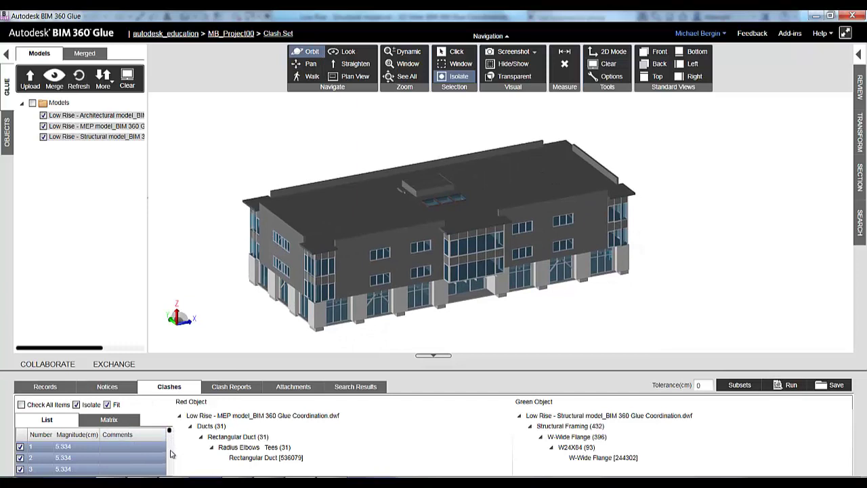
Step: Isolate clash 17: Rectangular Duct [542157] against W-Wide Flange [244308]
drag(169, 431, 169, 441)
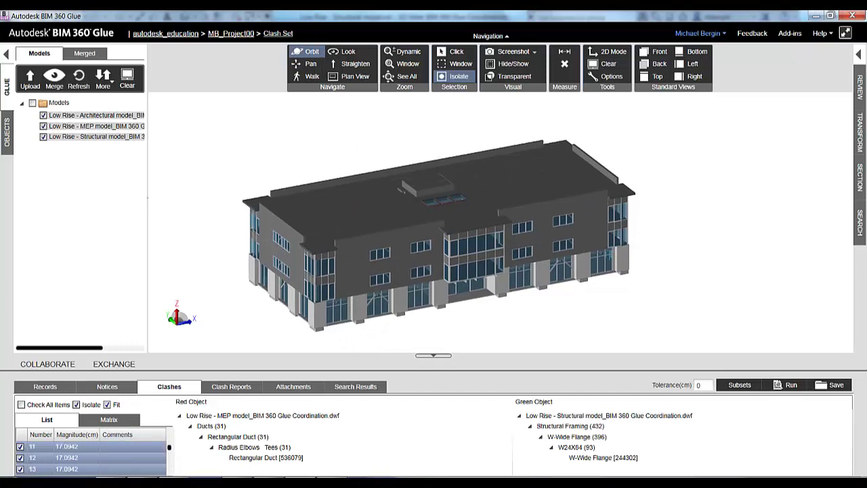
scroll(59, 467, down, 3)
click(70, 469)
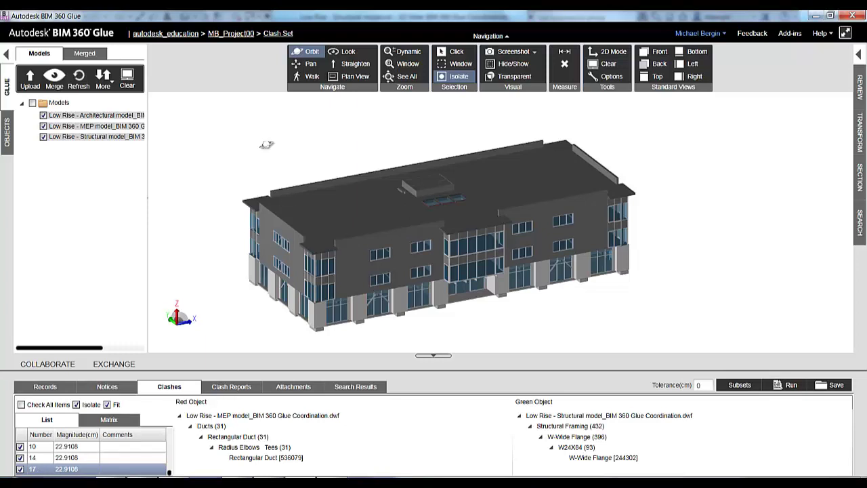
click(91, 469)
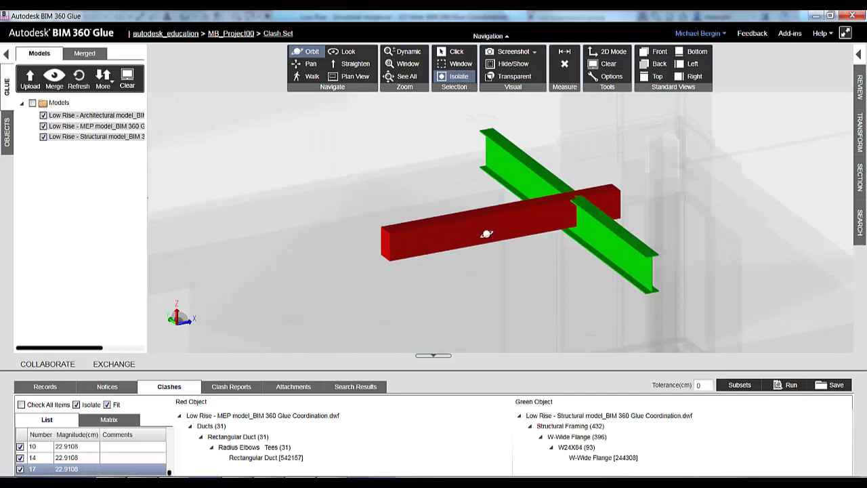
Step: Draw a red rectangle markup around the duct-beam clash
click(858, 89)
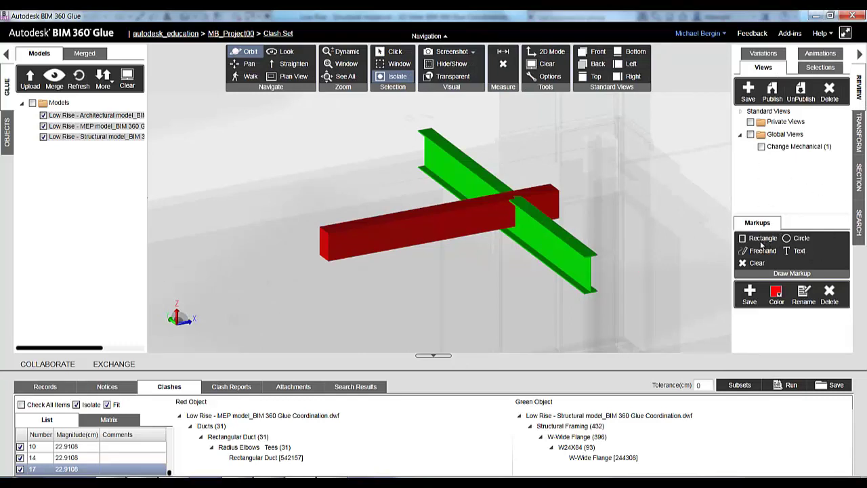
click(764, 238)
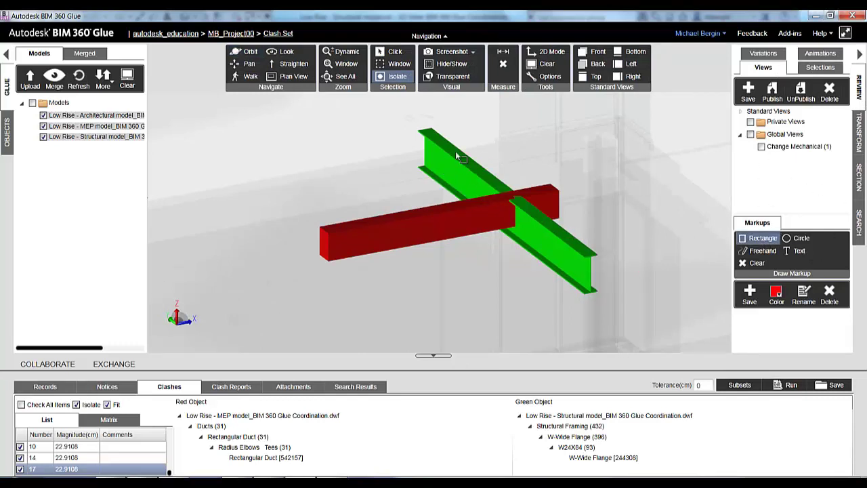
drag(445, 142, 586, 254)
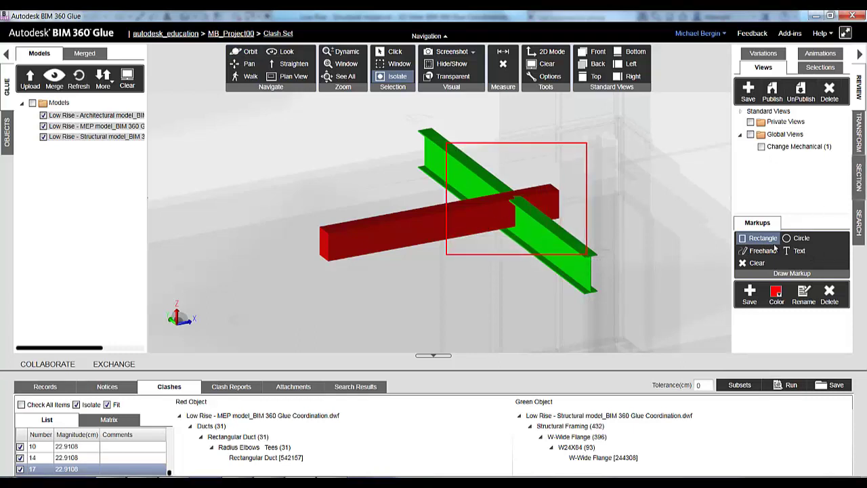
Step: Draw a red freehand arrow pointing at the boxed clash, then start a text note beside it
key(f)
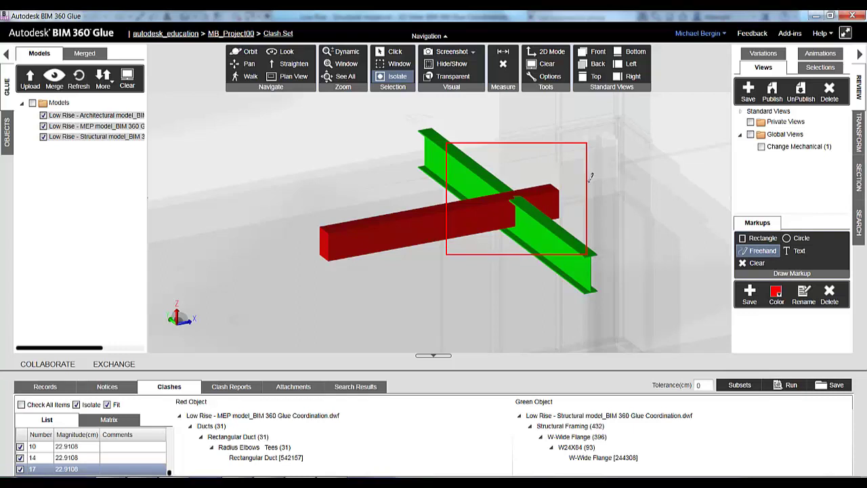
mouse_move(598, 173)
mouse_down()
mouse_move(605, 191)
mouse_move(590, 179)
mouse_move(675, 179)
mouse_up()
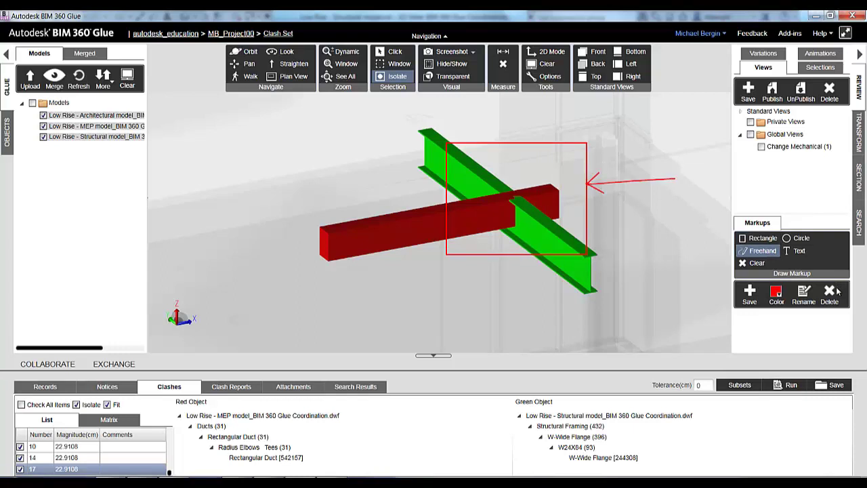
click(800, 250)
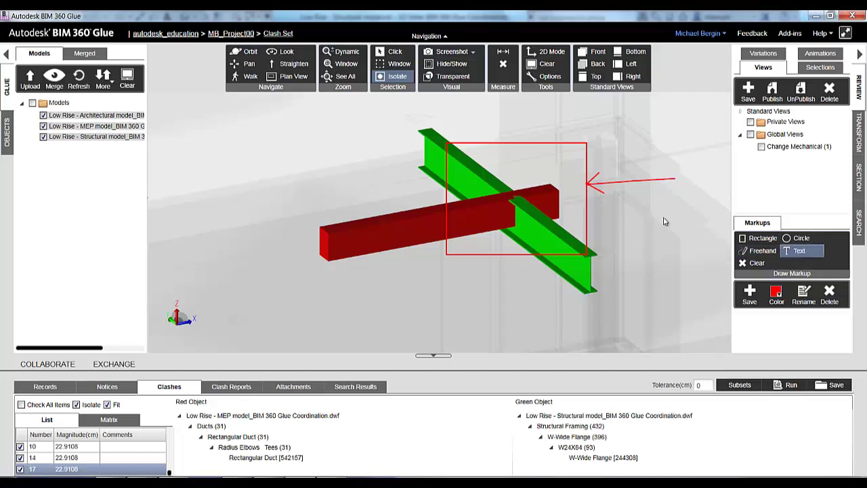
click(668, 222)
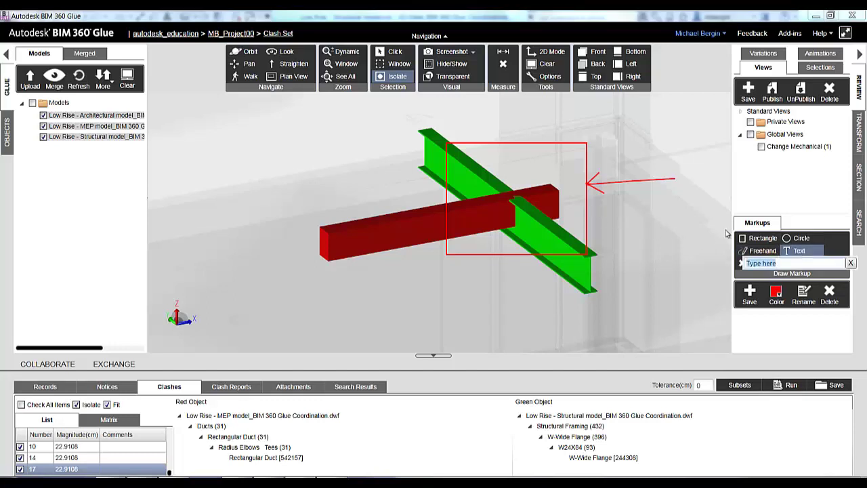
Step: Type the note 'Clash B/W Struct and Mech' beside the arrow, fixing a typo
text(Clash)
text( B)
text(B/W)
key(BackSpace)
key(BackSpace)
text(/W Struct and Mech)
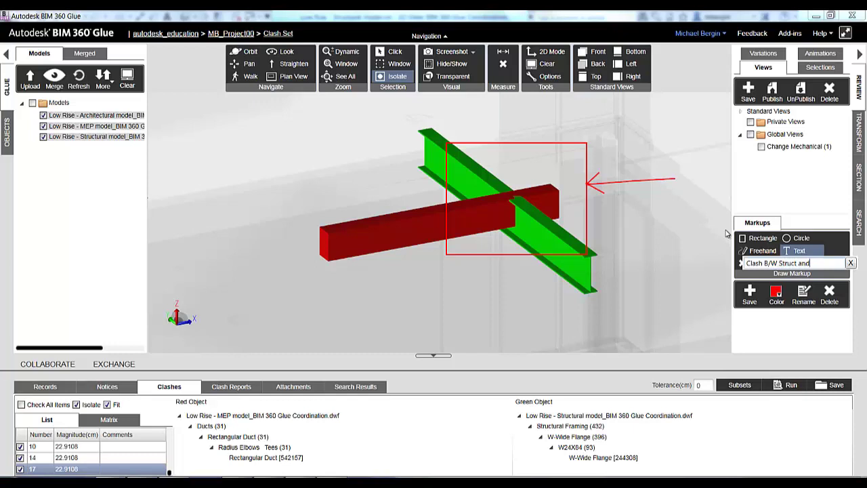
key(Return)
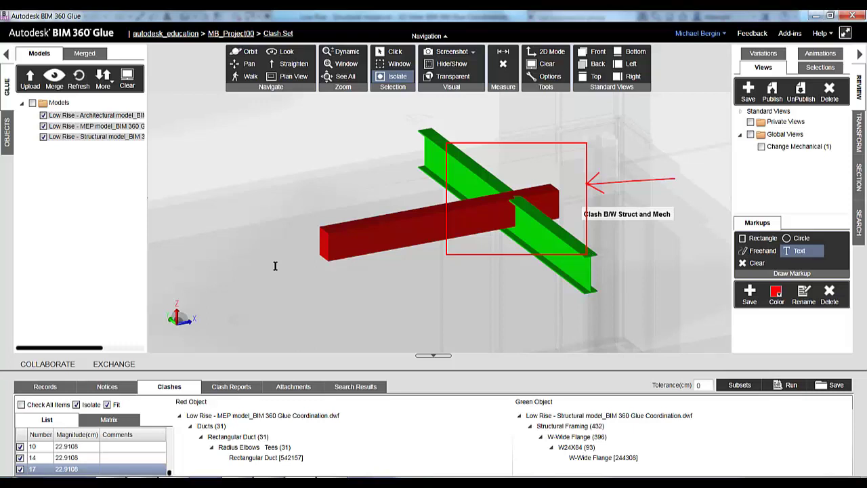
Step: Save the current view as 'Send to', keeping the unsaved markups with it
click(749, 90)
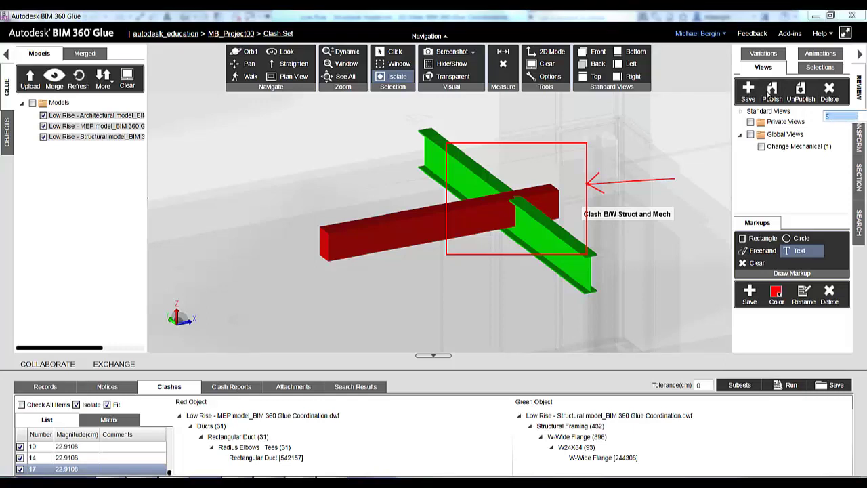
text(Send to Des T)
key(Return)
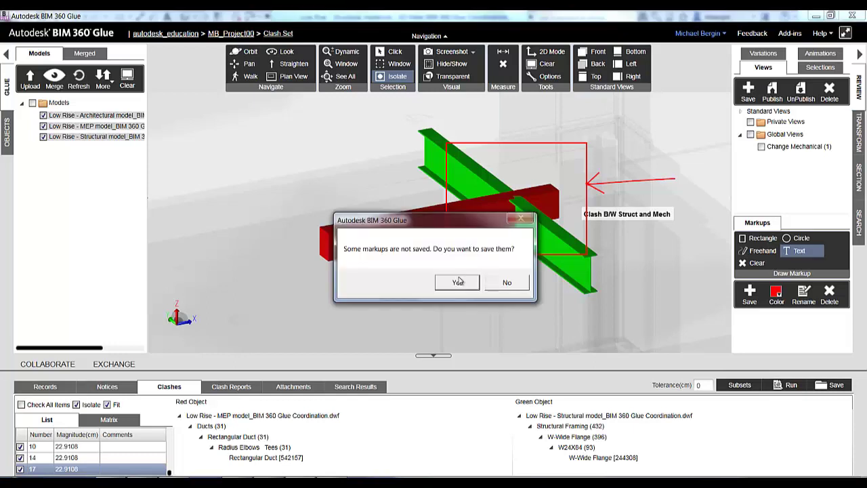
click(453, 282)
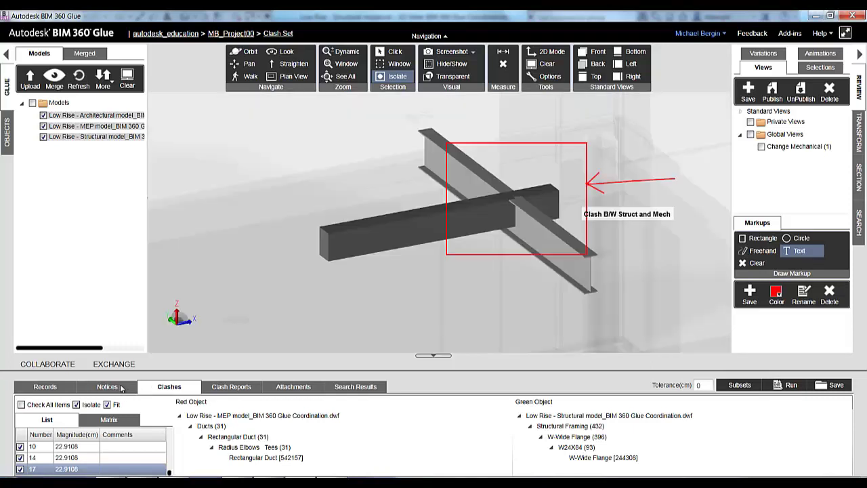
Step: Show the project's Notices in the bottom panel
click(116, 387)
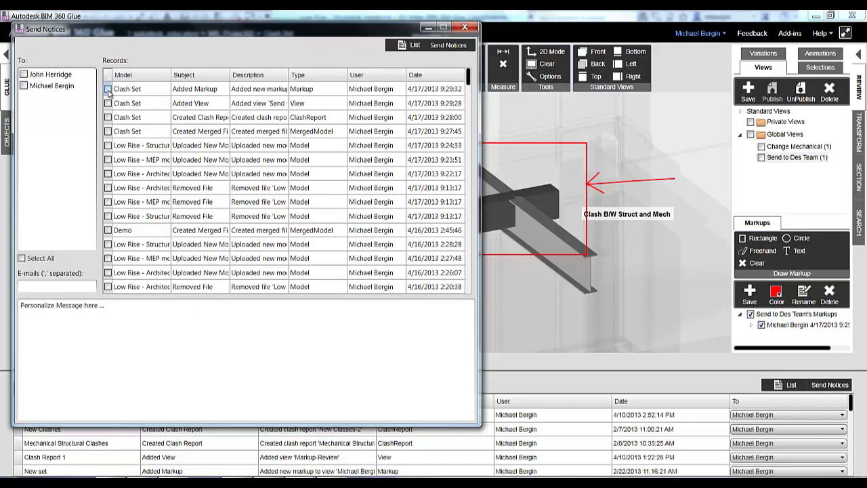
Step: Include the Added Markup and Created Clash Report records and add a recipient's e-mail address
click(108, 90)
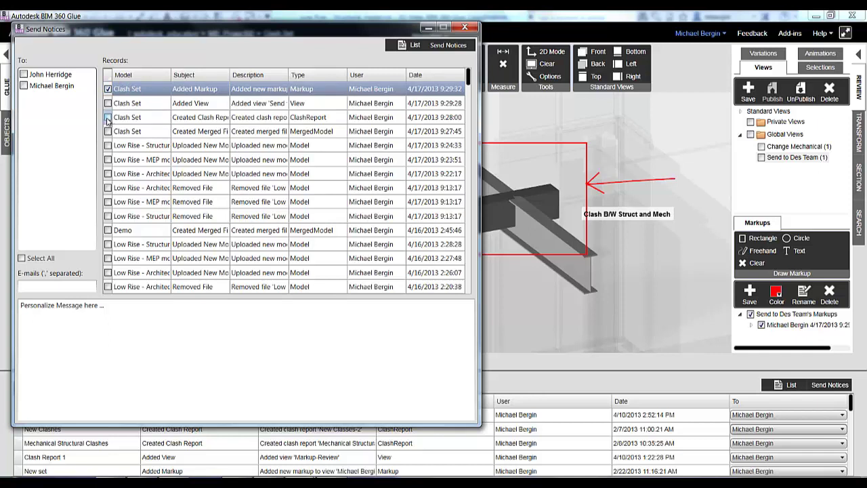
click(107, 118)
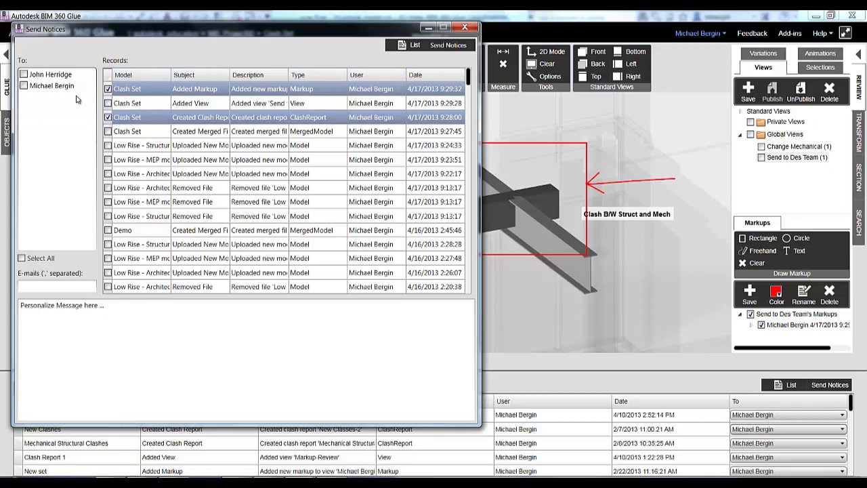
click(24, 87)
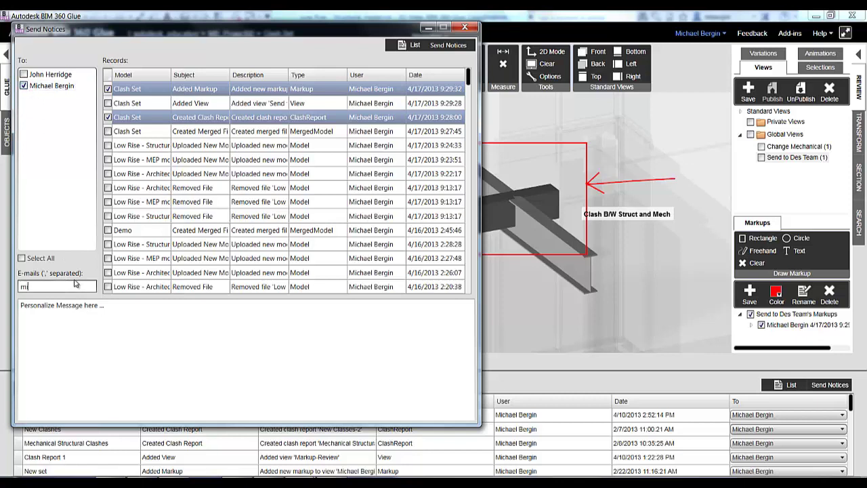
Step: Replace the placeholder message with 'Resolve the Conflicts' and send the notice
click(148, 329)
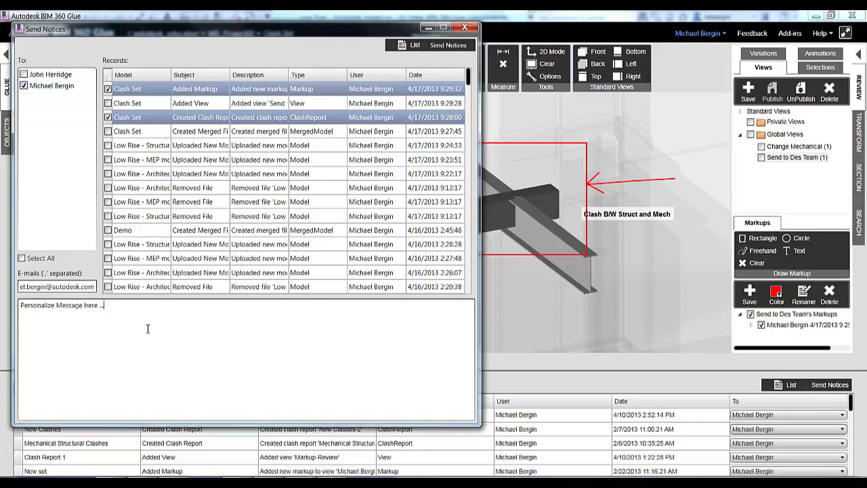
key(ctrl+a)
key(Delete)
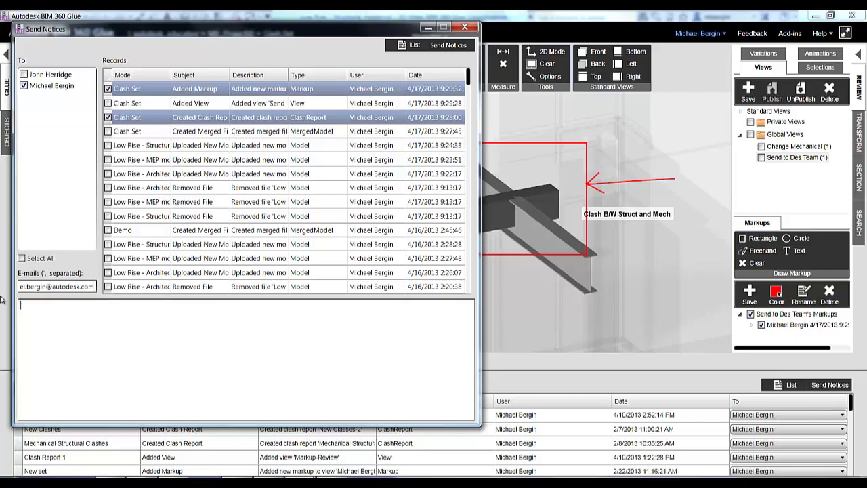
text(Resolve the Conflicts)
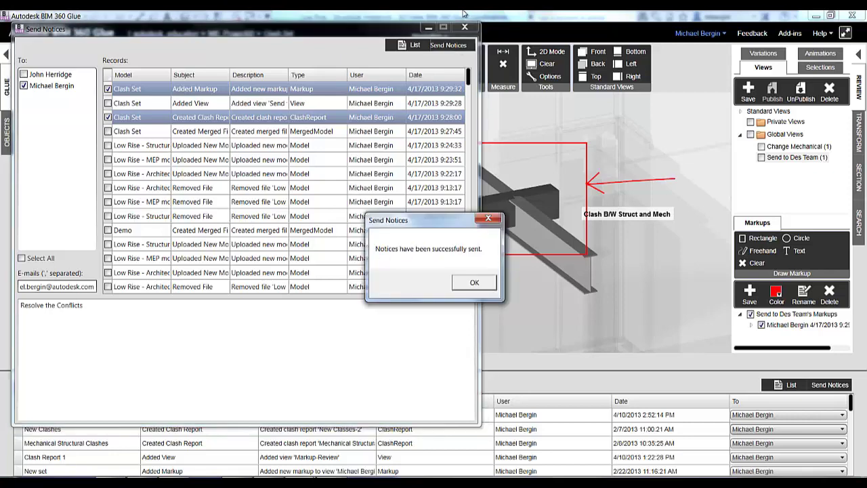
click(474, 283)
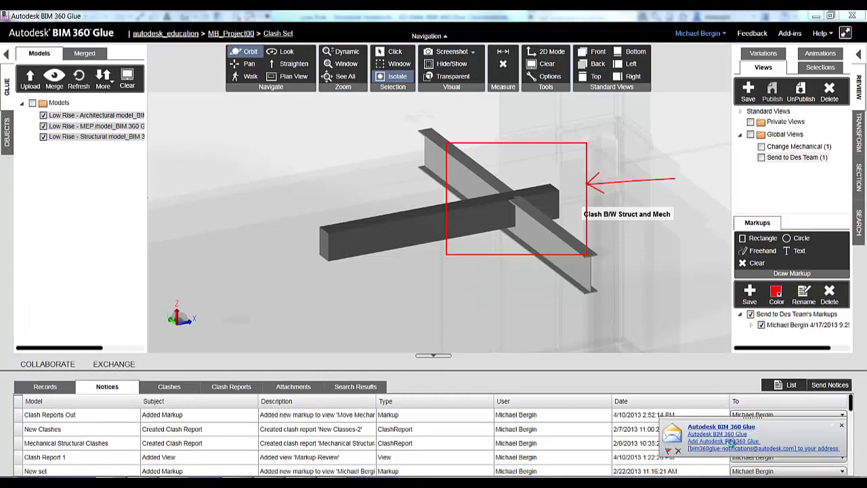
Step: Open the BIM 360 Glue notification e-mail and follow its 'Created clash report Clash Set' link
click(732, 445)
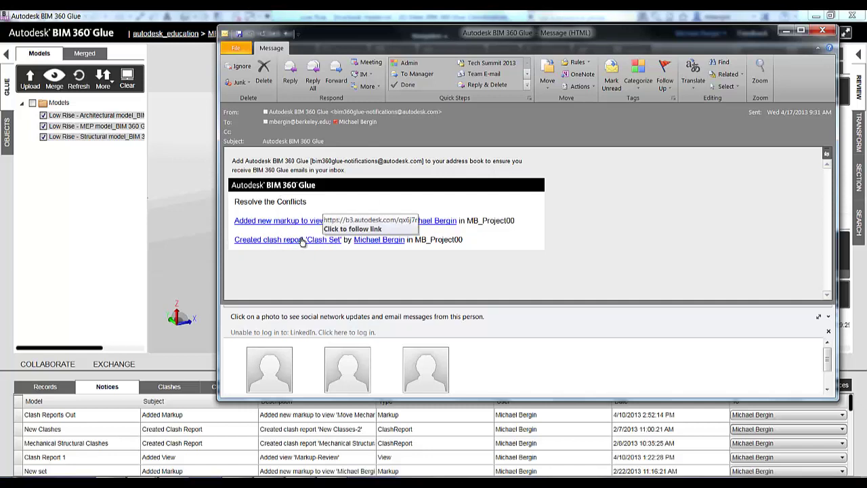
click(247, 241)
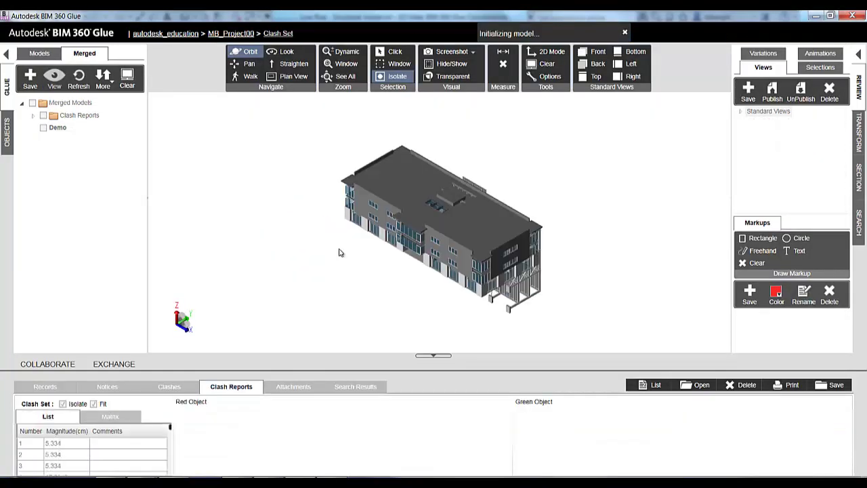
Step: Reopen the saved 'Send to Des Team' view, then switch to the structural model in Revit
middle_drag(531, 178, 534, 178)
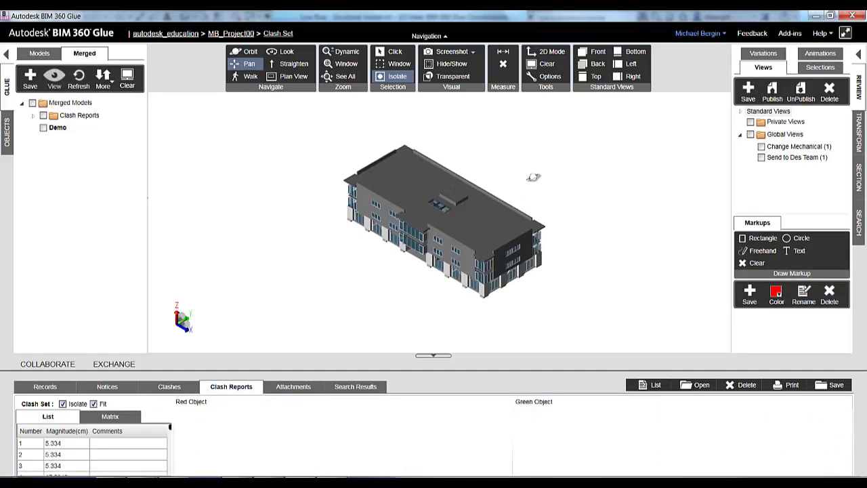
scroll(534, 178, up, 2)
scroll(518, 162, up, 1)
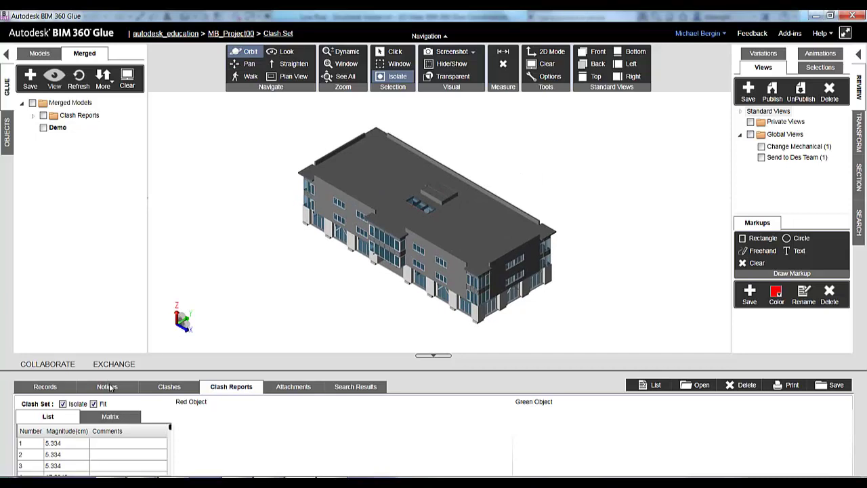
click(799, 157)
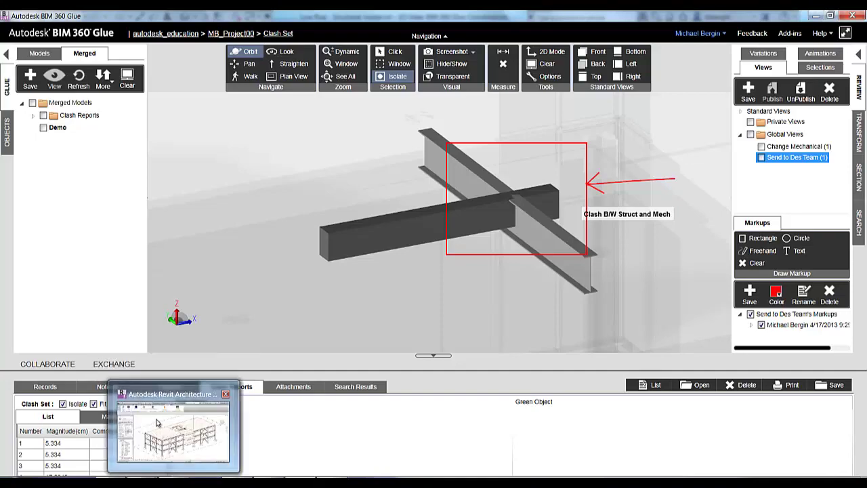
click(156, 423)
scroll(287, 136, down, 2)
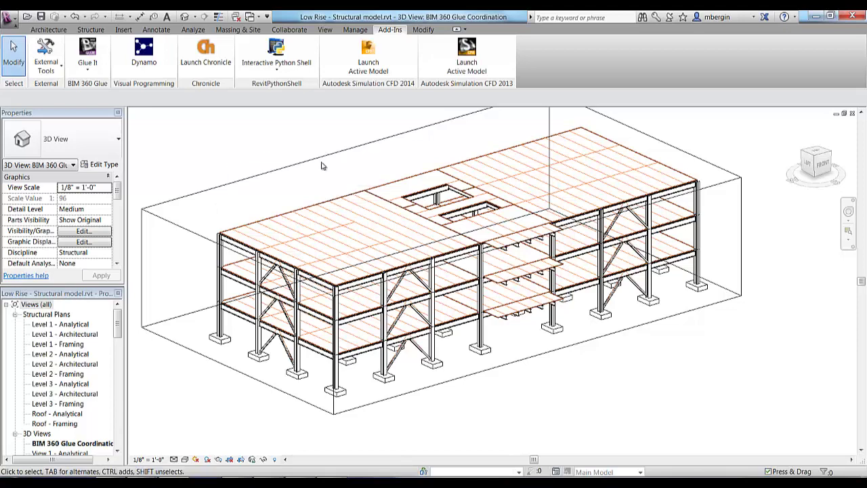
Step: Switch to the MEP coordination 3D view, zoom into the ductwork from the Left, highlighting the branch
key(ctrl+Tab)
key(ctrl+Tab)
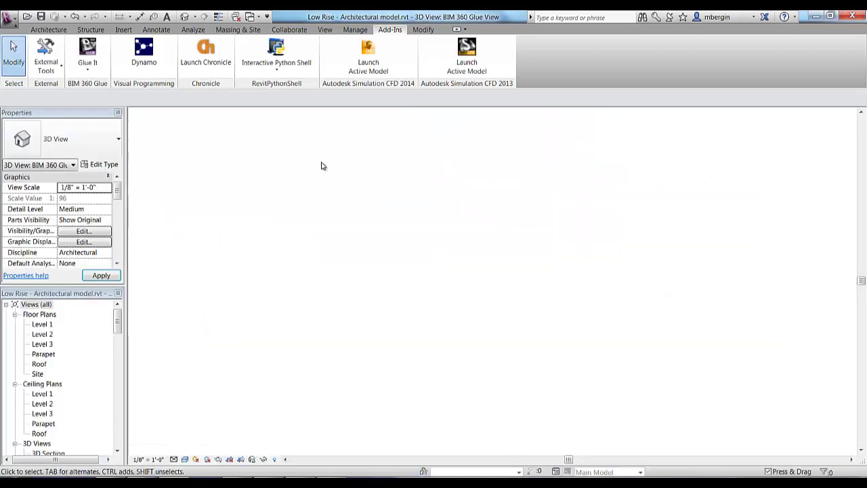
key(ctrl+Tab)
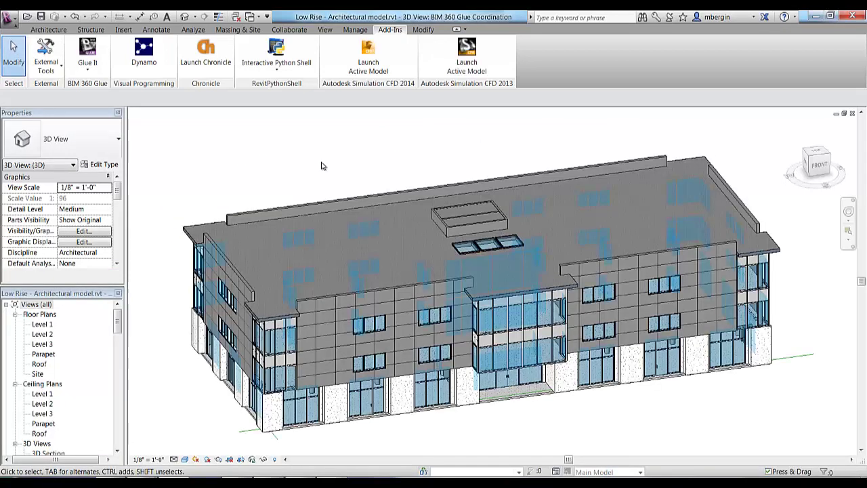
key(ctrl+Tab)
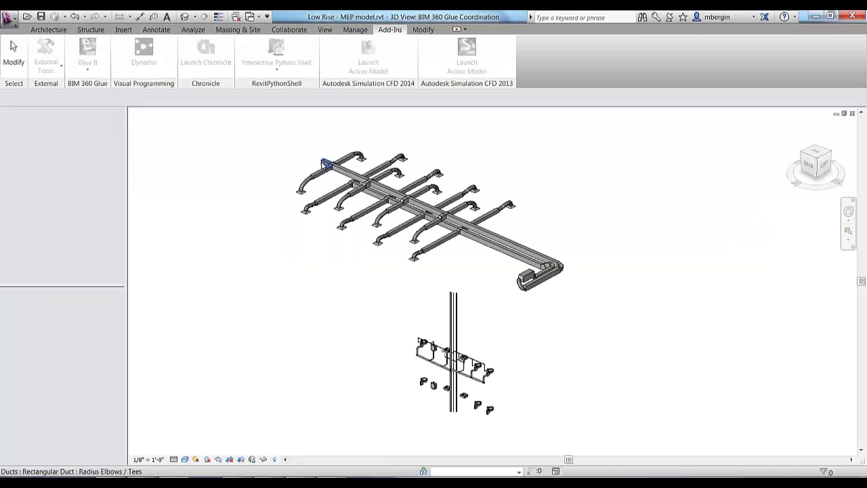
mouse_move(557, 220)
middle_down()
mouse_move(509, 224)
mouse_move(524, 208)
mouse_move(556, 211)
mouse_move(546, 213)
middle_up()
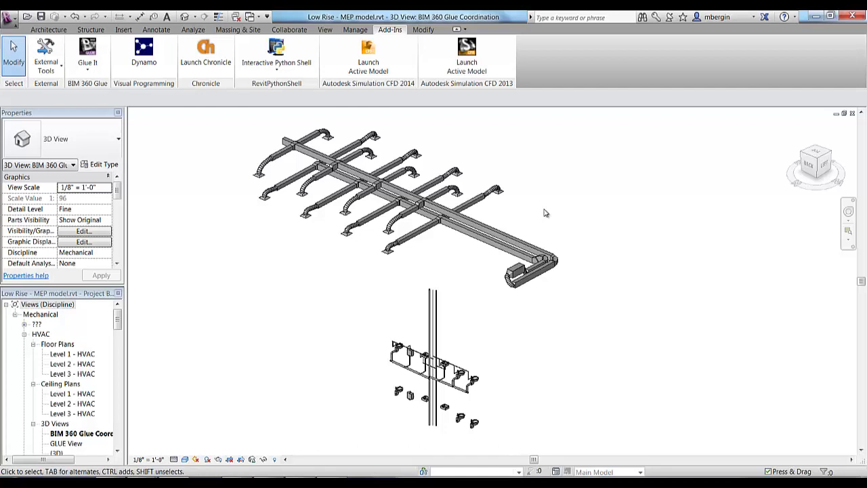
mouse_move(552, 211)
middle_down()
mouse_move(562, 217)
mouse_move(562, 209)
middle_up()
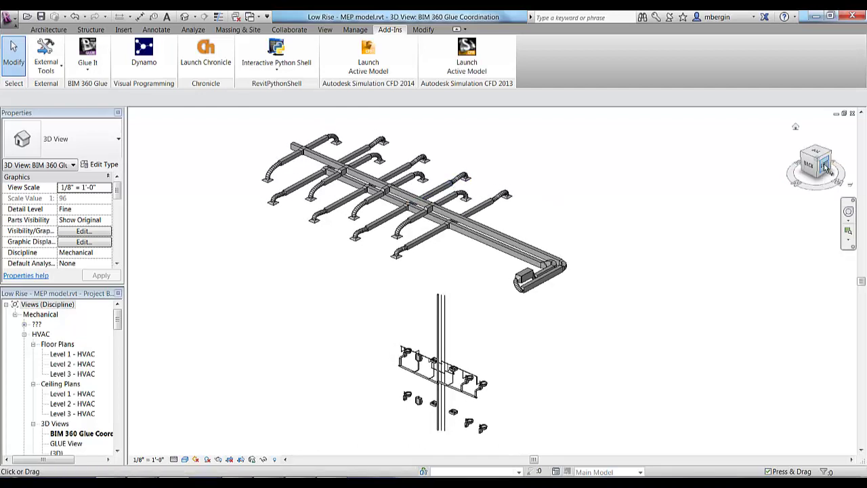
click(825, 166)
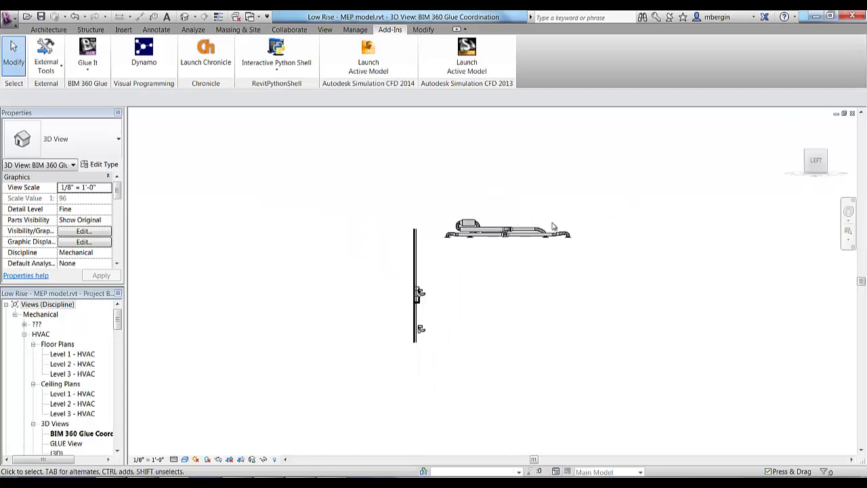
scroll(504, 233, up, 3)
scroll(505, 233, up, 3)
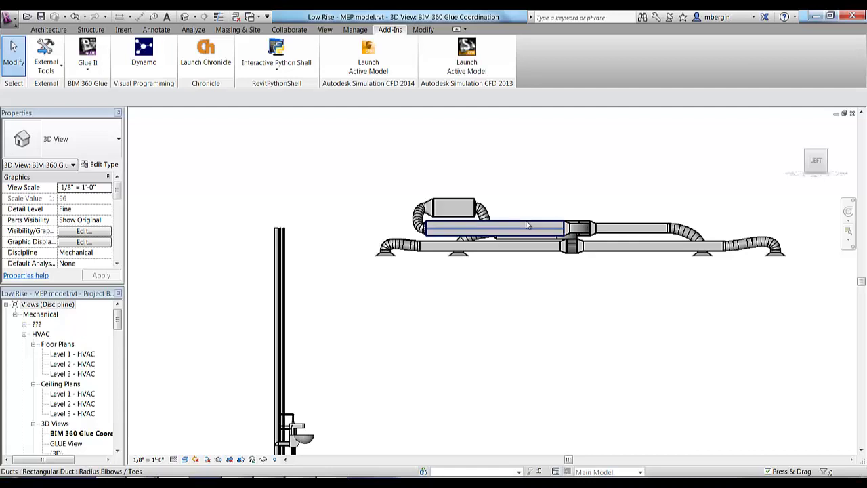
key(Tab)
key(Tab)
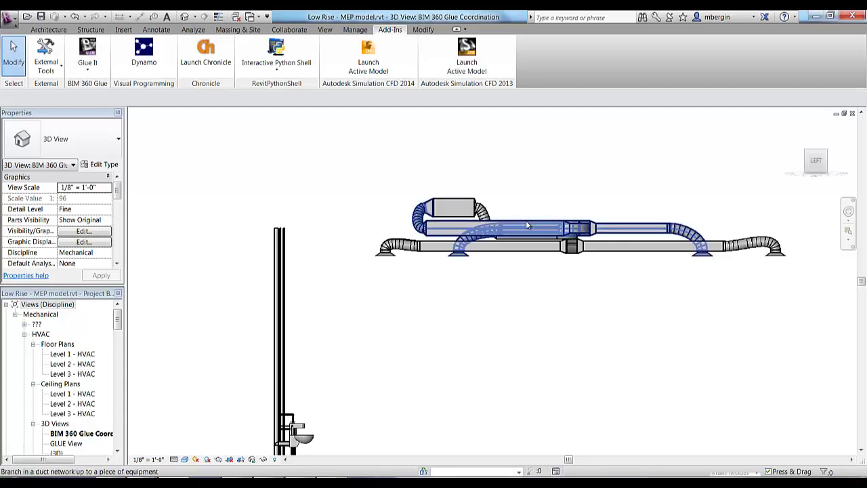
Step: Select the clashing duct branch together with its equipment box
click(527, 226)
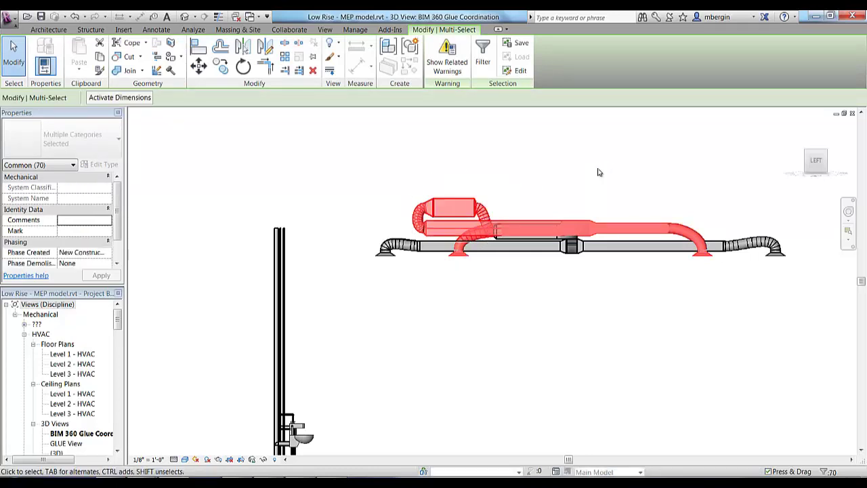
drag(571, 191, 506, 233)
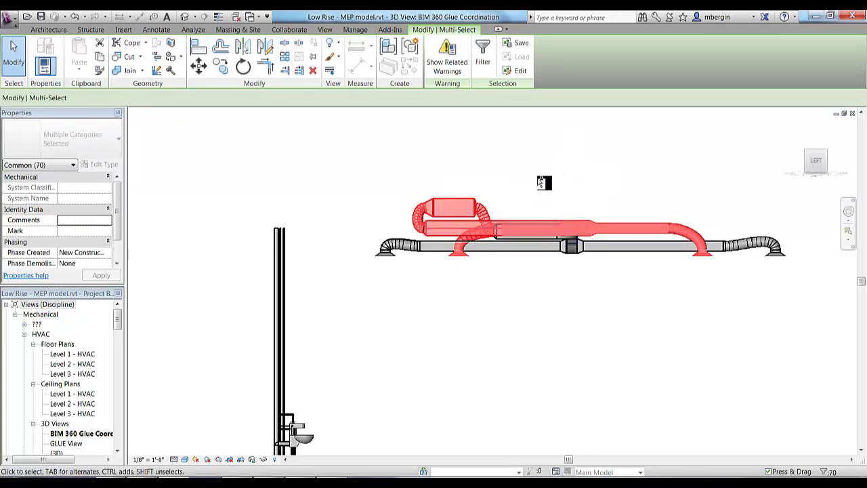
ctrl+click(506, 225)
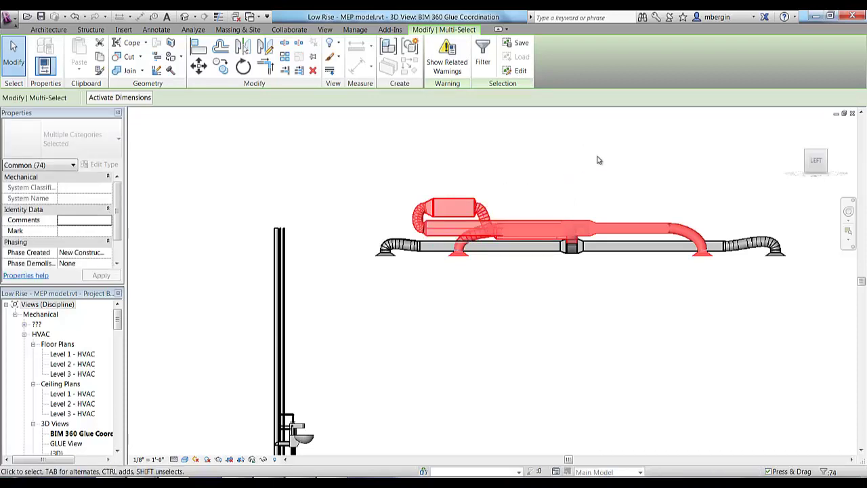
Step: Move the selected ducts down 2', deleting elements with invalid connections, then zoom out
key(m)
key(v)
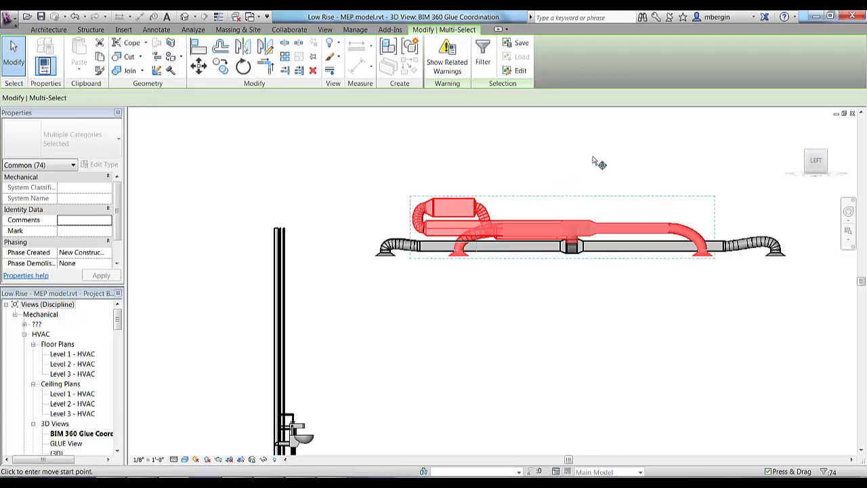
click(562, 166)
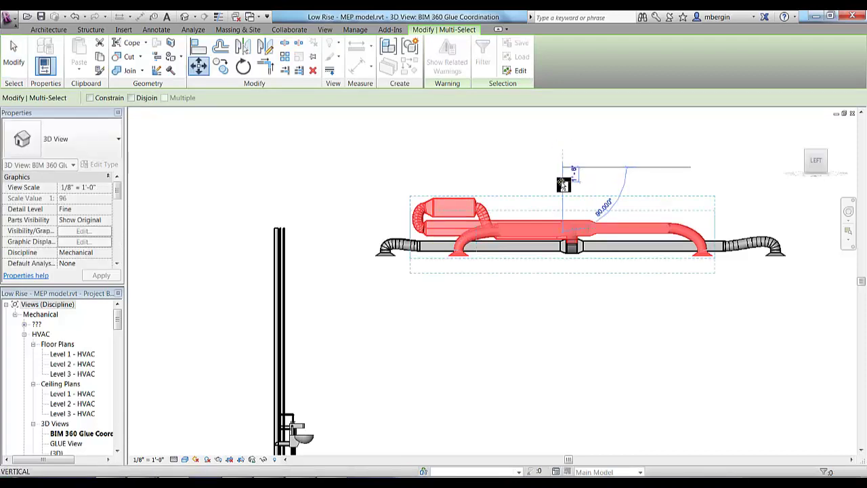
text(2')
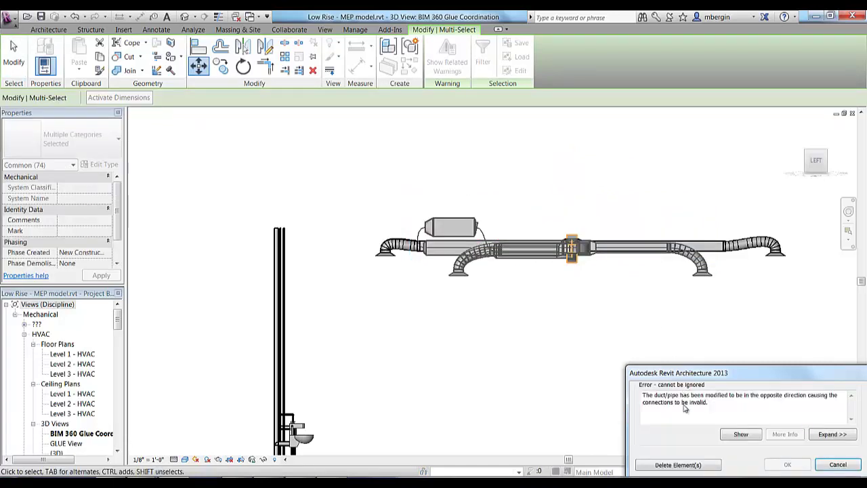
click(695, 466)
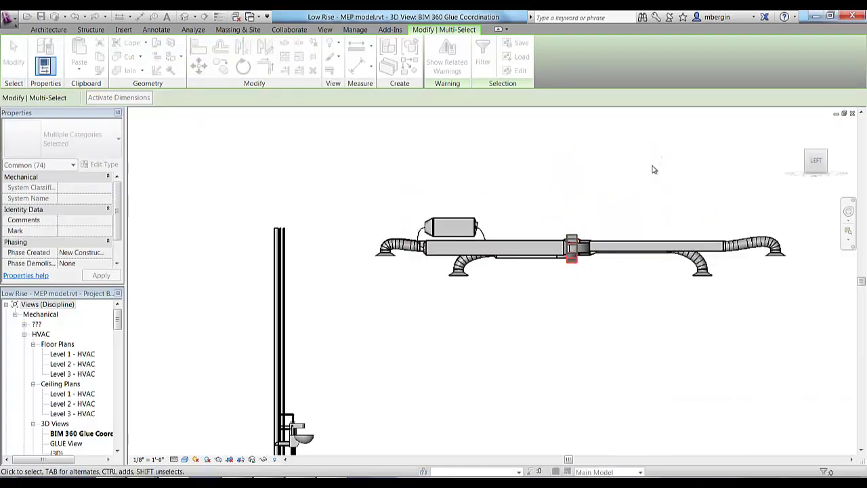
click(624, 170)
middle_drag(632, 170, 616, 155)
scroll(581, 153, down, 2)
middle_drag(552, 142, 433, 130)
scroll(504, 137, down, 1)
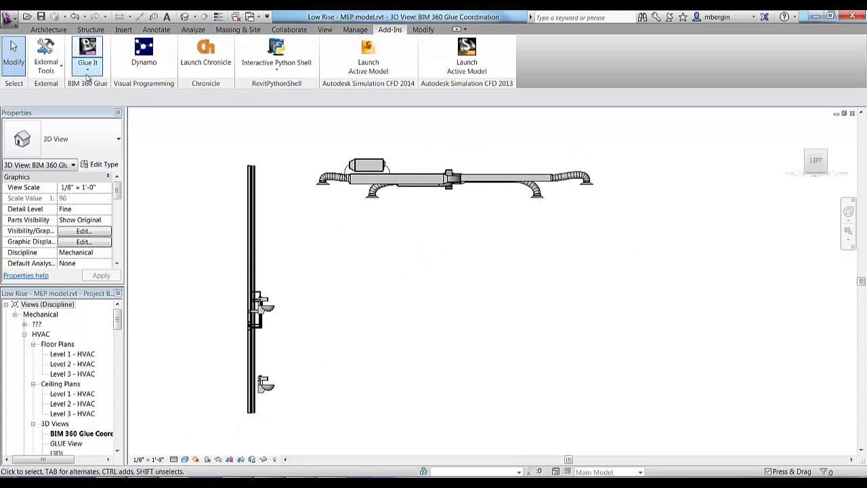
Step: Upload the MEP model via Glue It to Models, updating the existing file as a new version
click(826, 157)
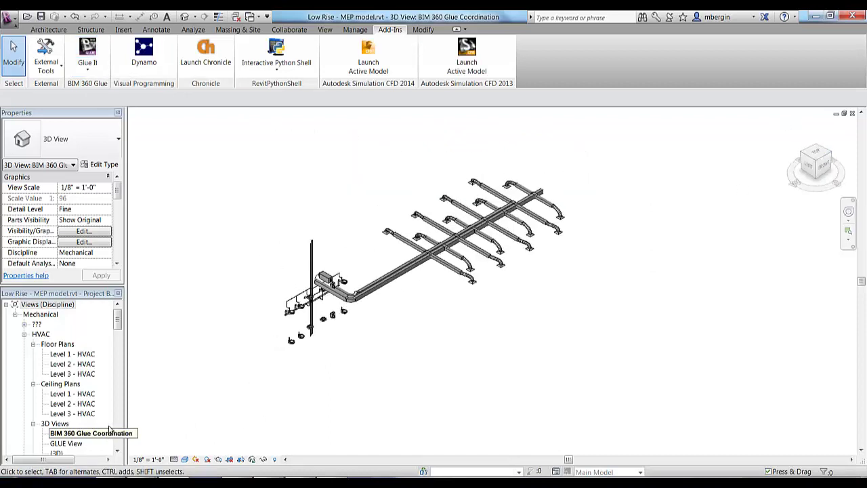
middle_drag(457, 251, 438, 253)
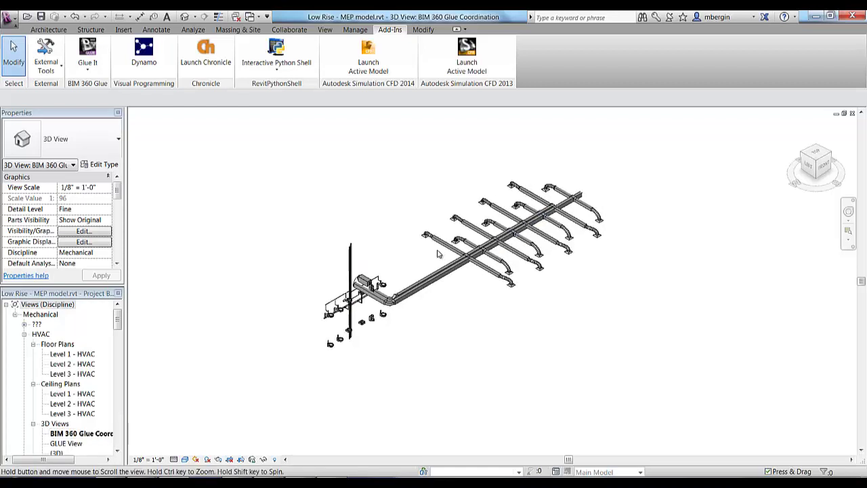
scroll(438, 251, up, 1)
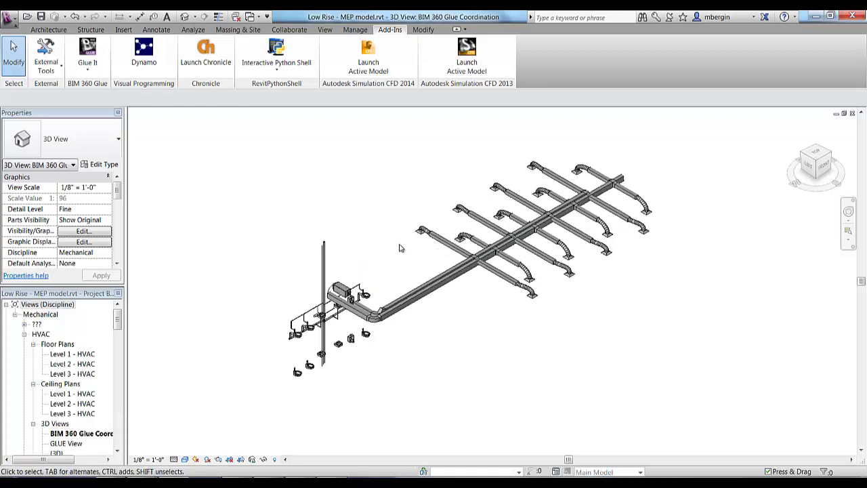
click(88, 56)
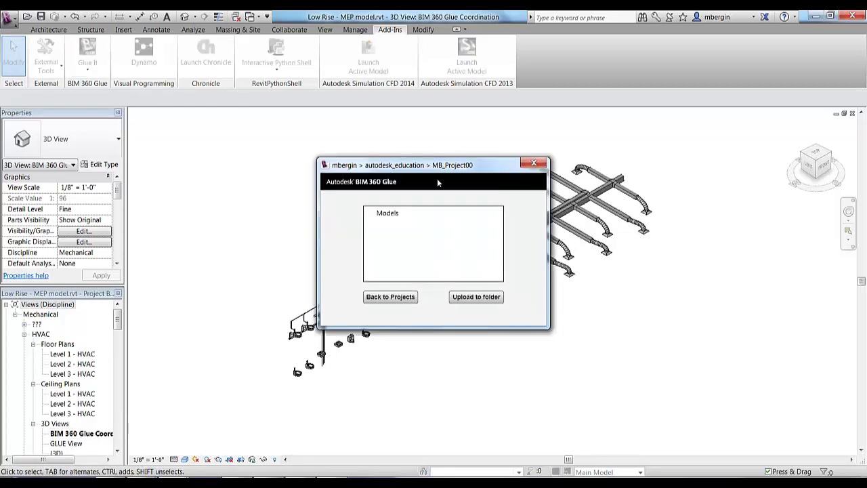
click(388, 213)
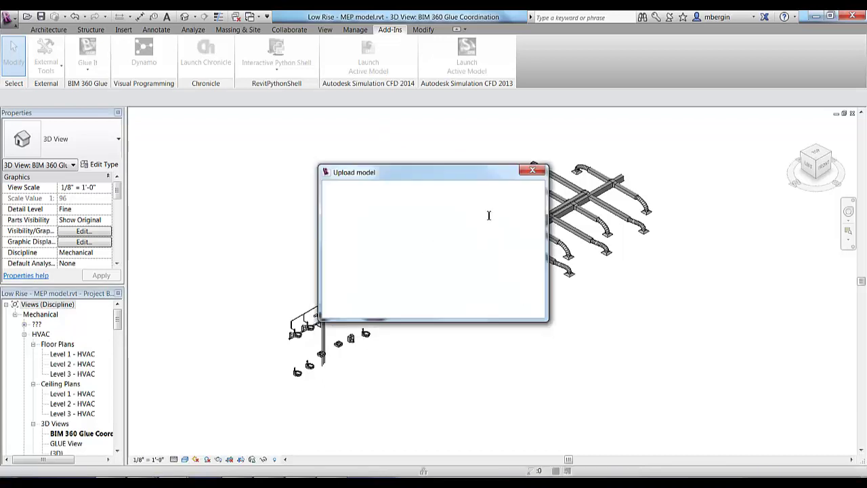
click(463, 214)
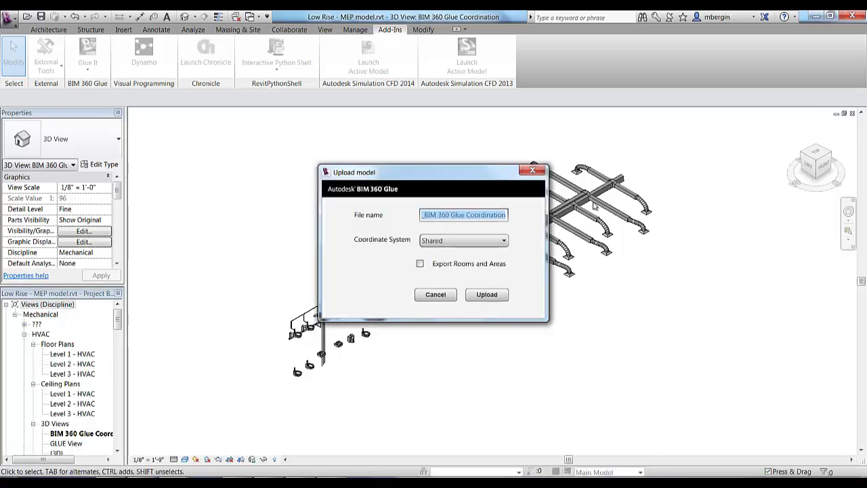
click(447, 215)
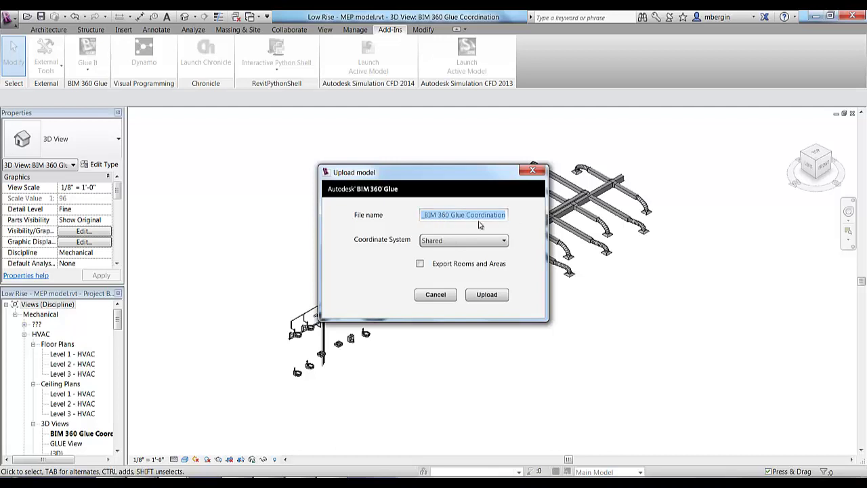
click(487, 295)
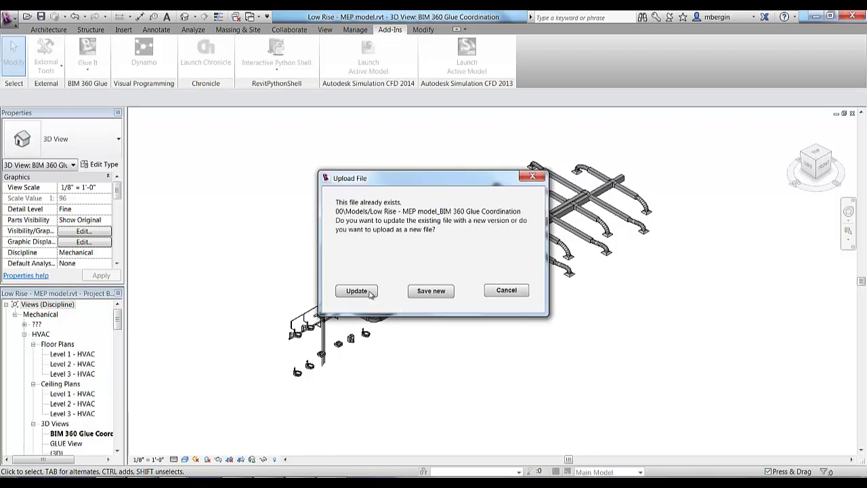
click(371, 292)
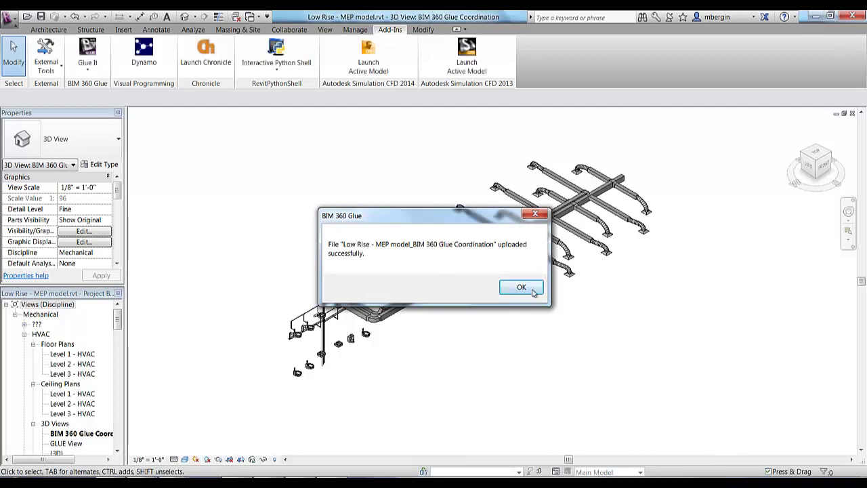
click(521, 289)
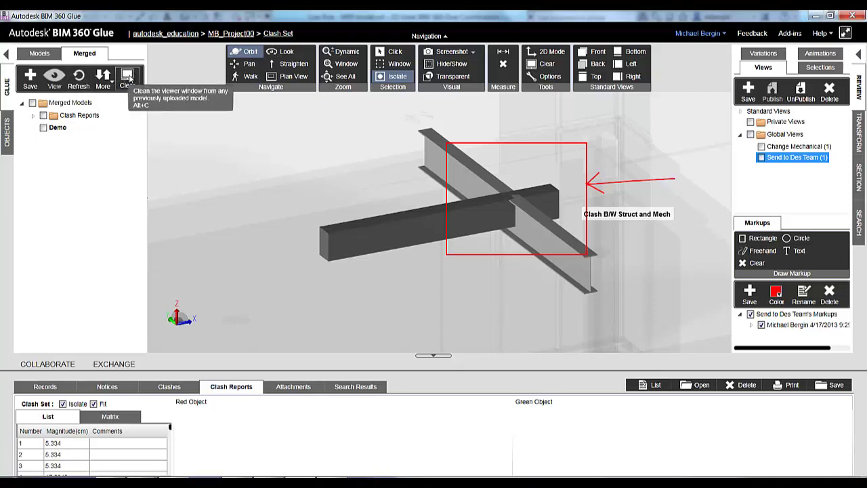
Step: Clear the viewer and merge the Architectural, MEP and Structural Low Rise models
click(129, 78)
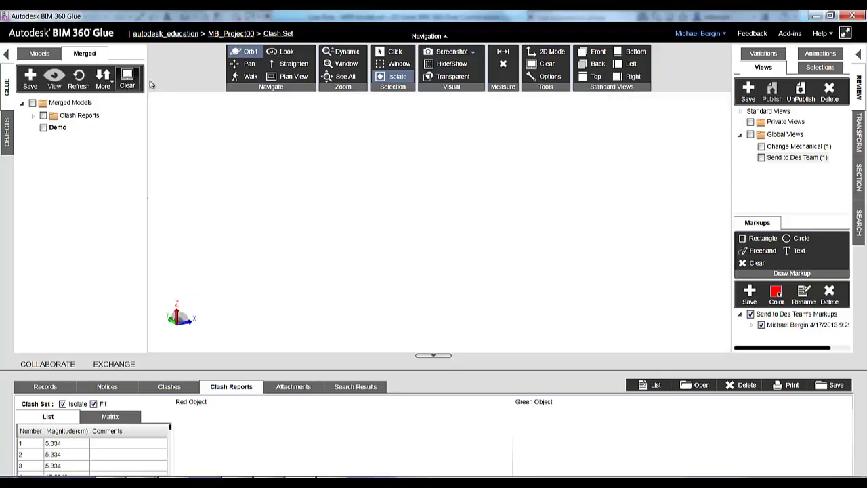
click(42, 54)
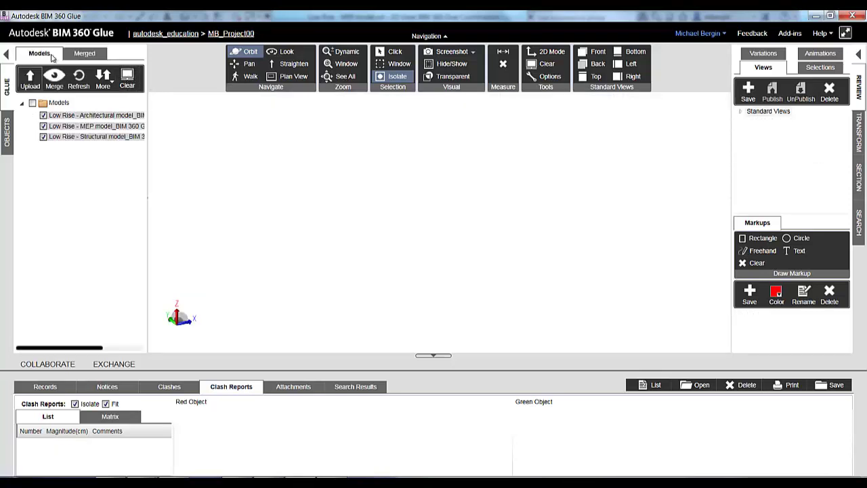
click(79, 80)
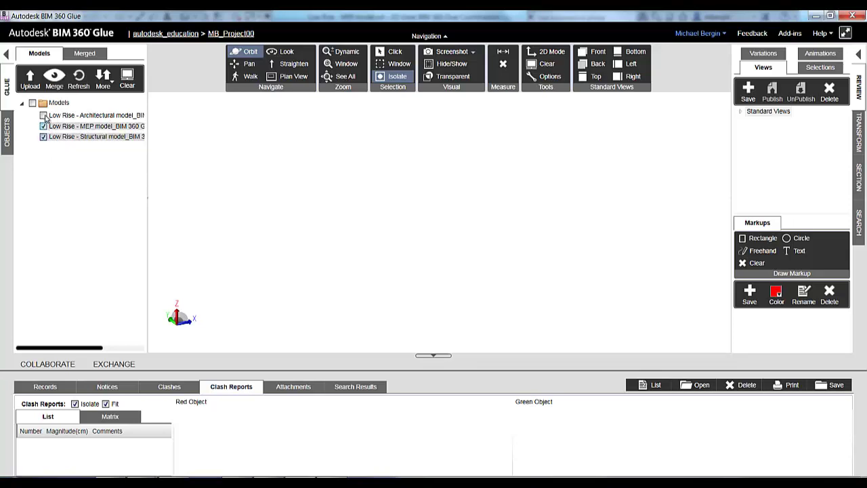
click(44, 115)
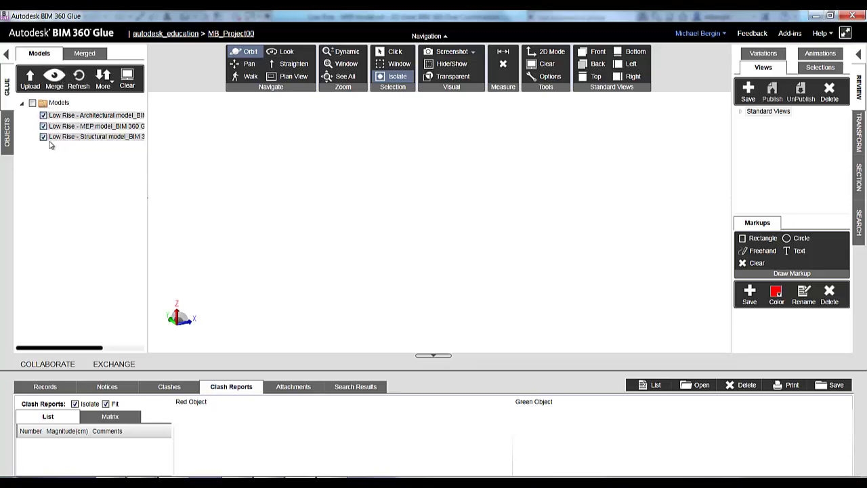
click(55, 78)
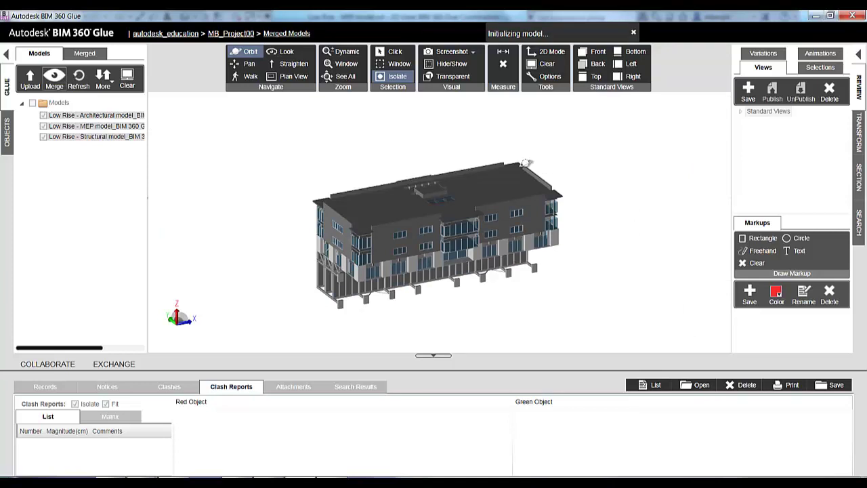
Step: Run the Ducts VS. Framing clash test again, now reporting clashes of 5.334 cm each
click(170, 386)
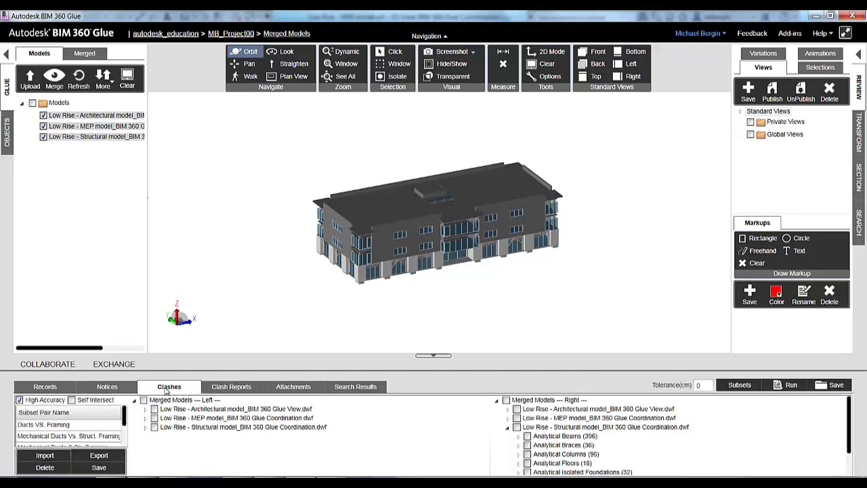
click(69, 424)
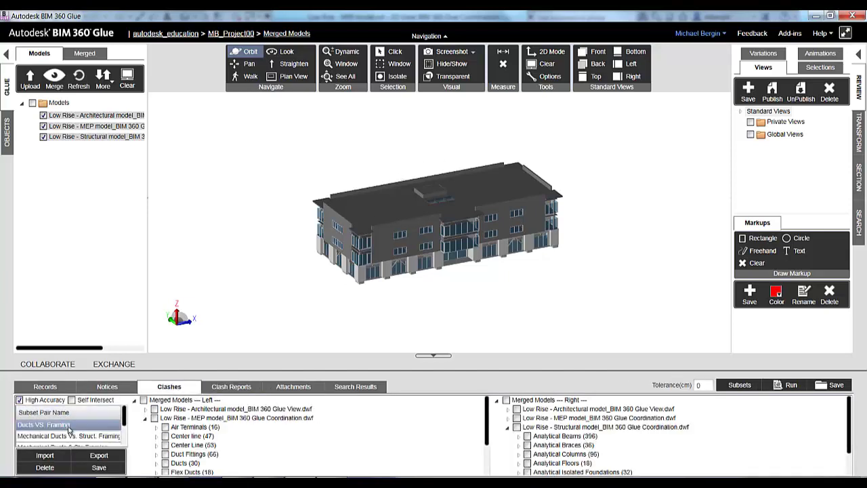
scroll(254, 424, down, 1)
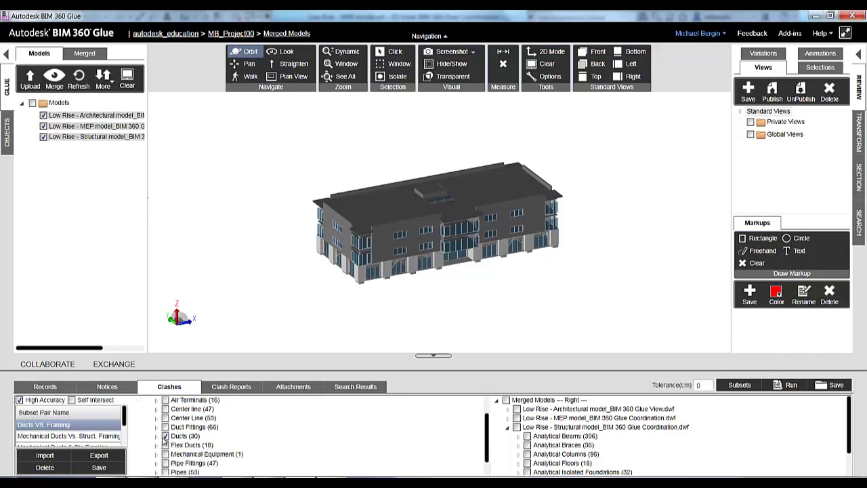
scroll(561, 461, down, 3)
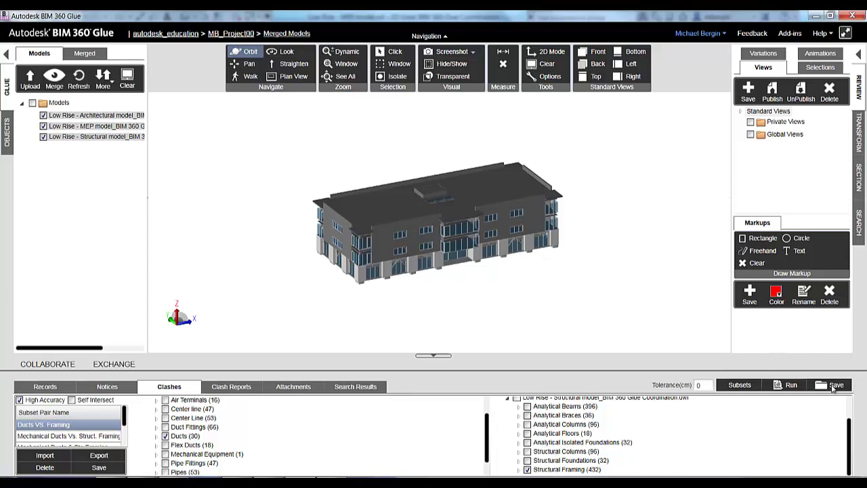
click(791, 383)
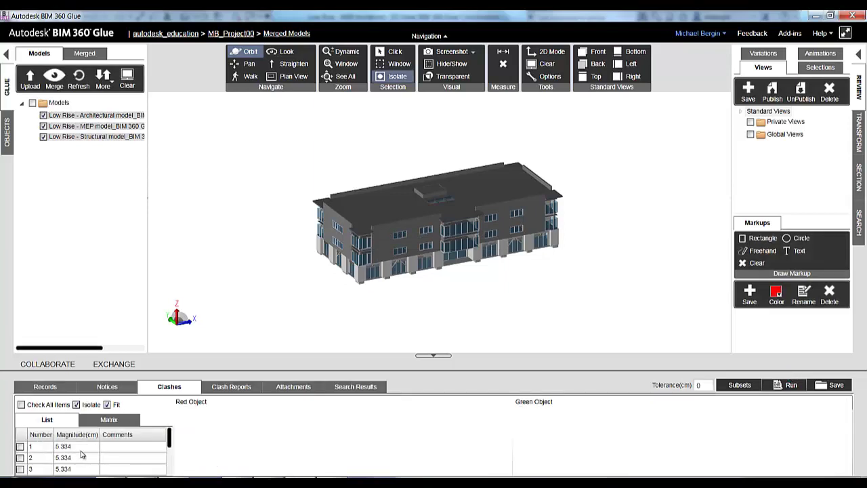
scroll(81, 454, down, 1)
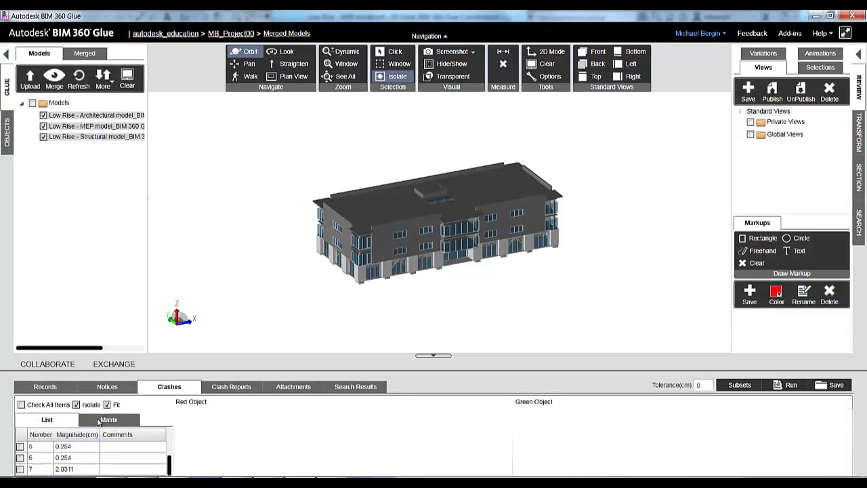
click(109, 420)
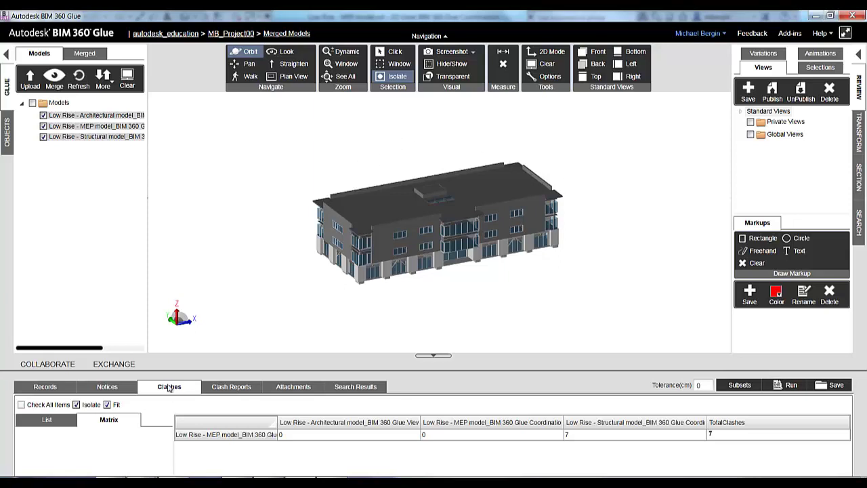
click(48, 421)
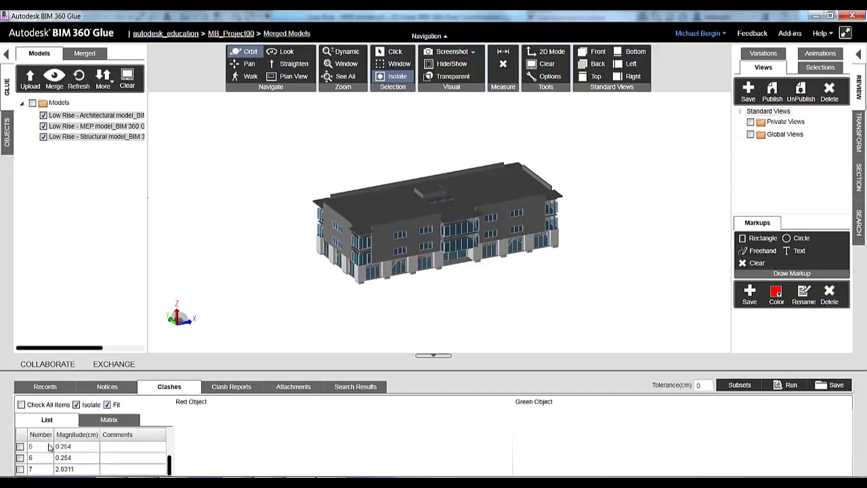
Step: Zoom to clash 5 (0.254 cm duct against W24X84 beam), then to clash 7
click(83, 449)
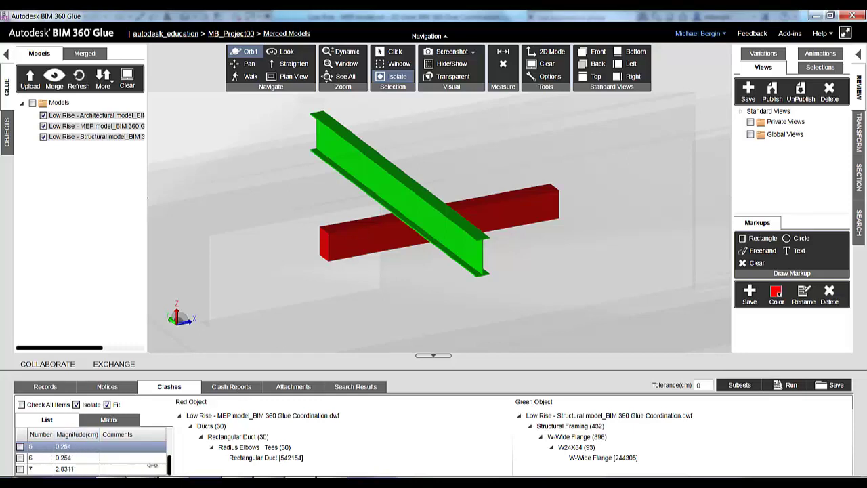
click(69, 469)
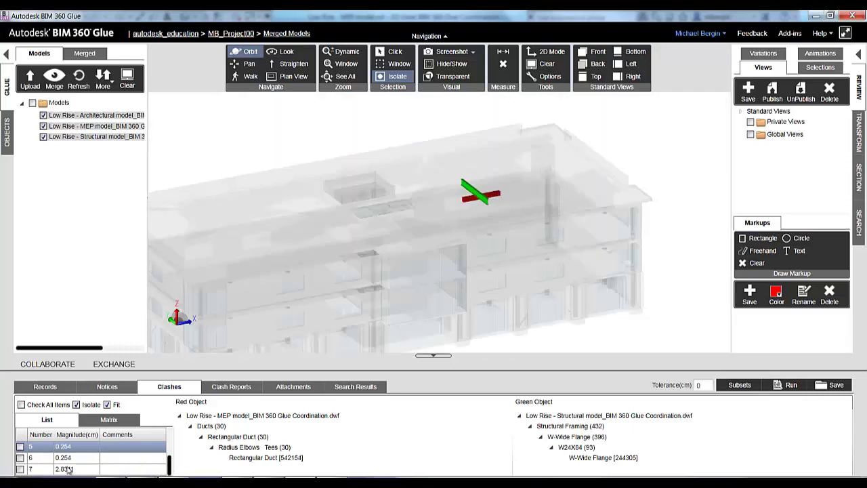